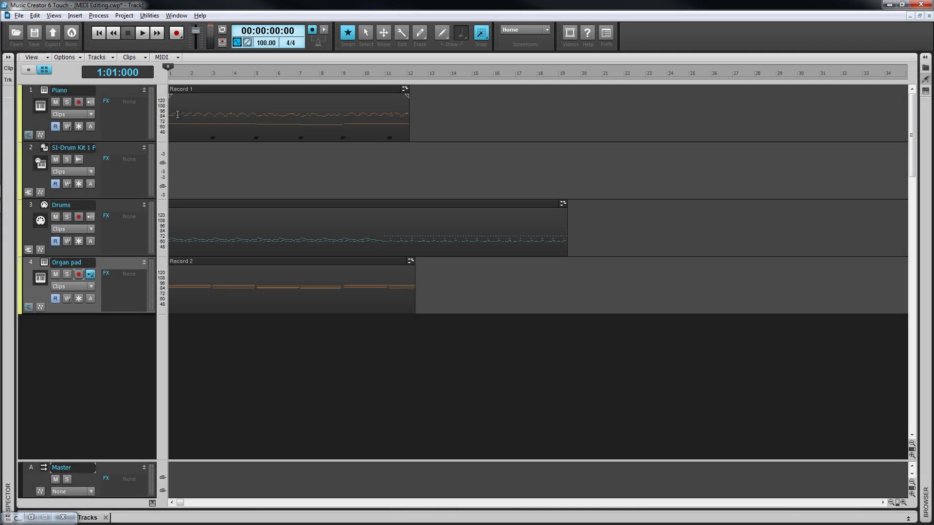
- Open the Piano clip in the Piano Roll, add Organ pad via Pick Tracks, then hide its notes
double_click(178, 115)
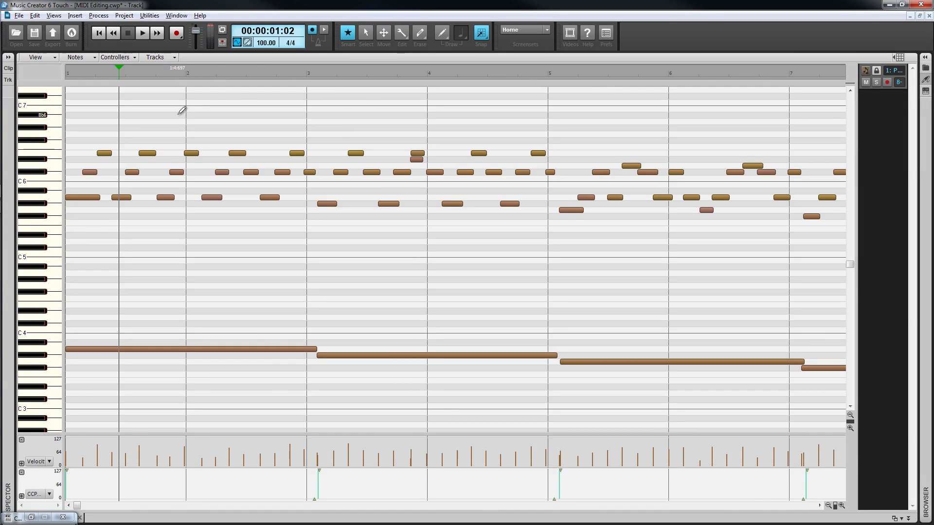
click(155, 57)
click(178, 67)
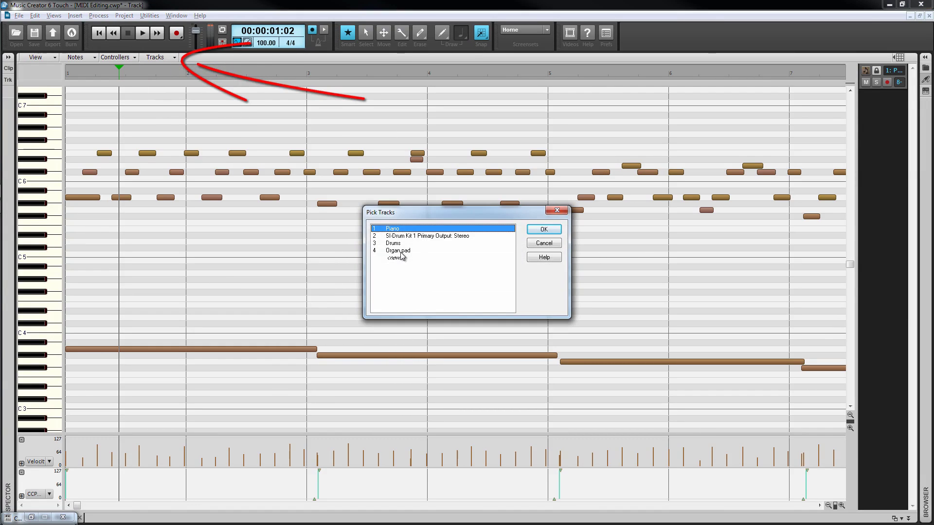
ctrl+click(399, 251)
click(543, 229)
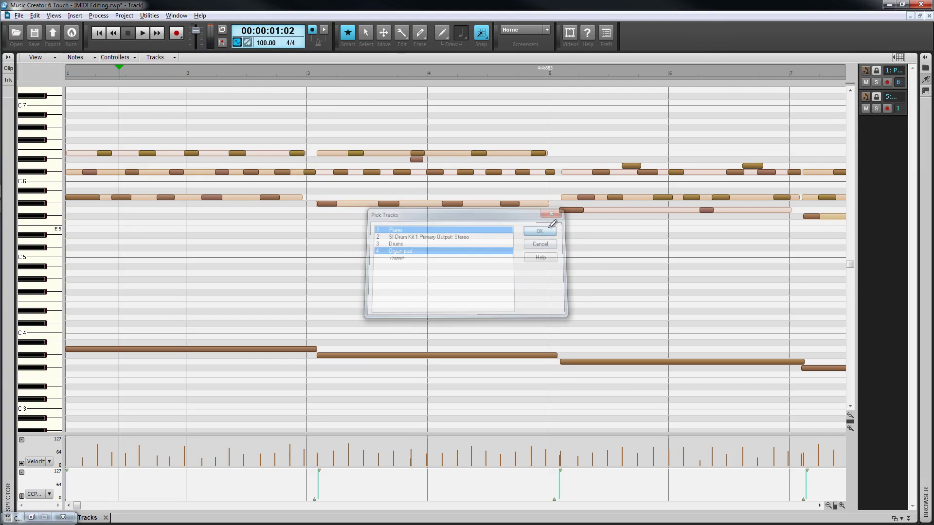
drag(857, 201, 790, 200)
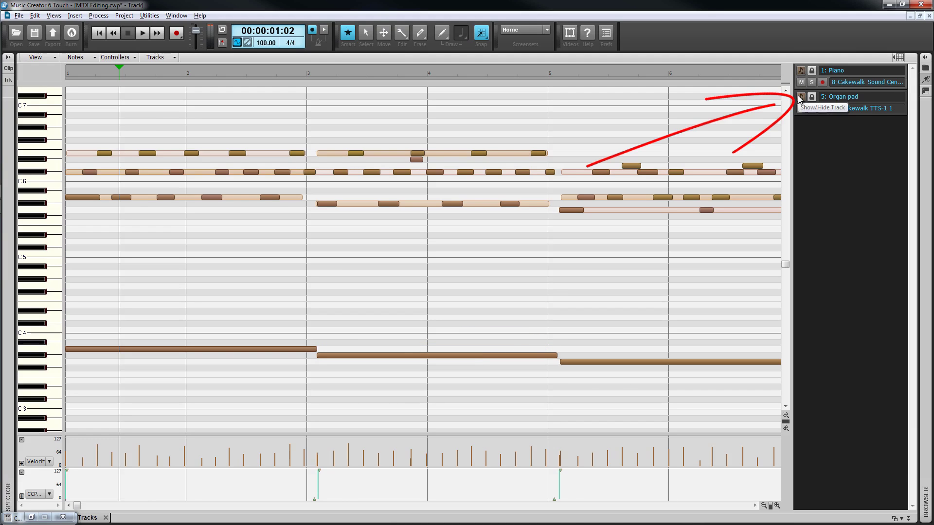
click(800, 97)
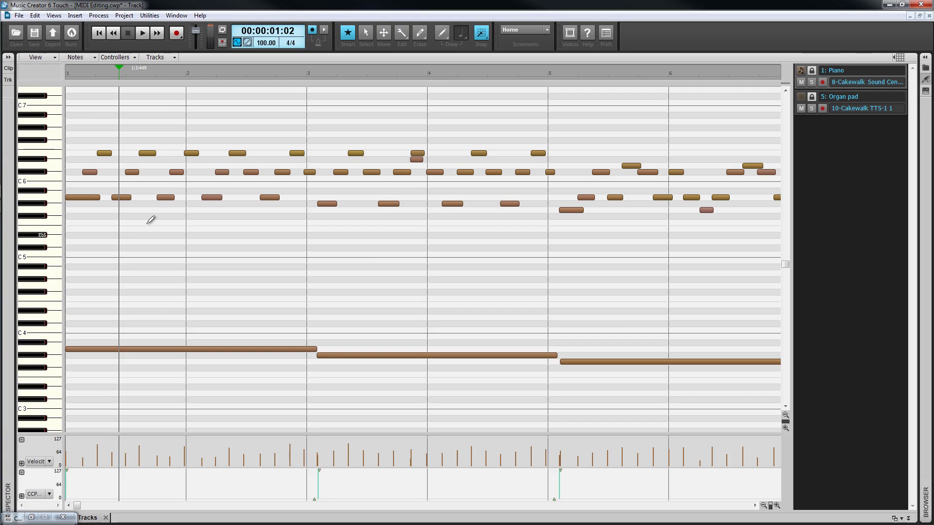
- Ctrl-drag the bar-1 A5 note to copy it an octave down at A4
click(166, 197)
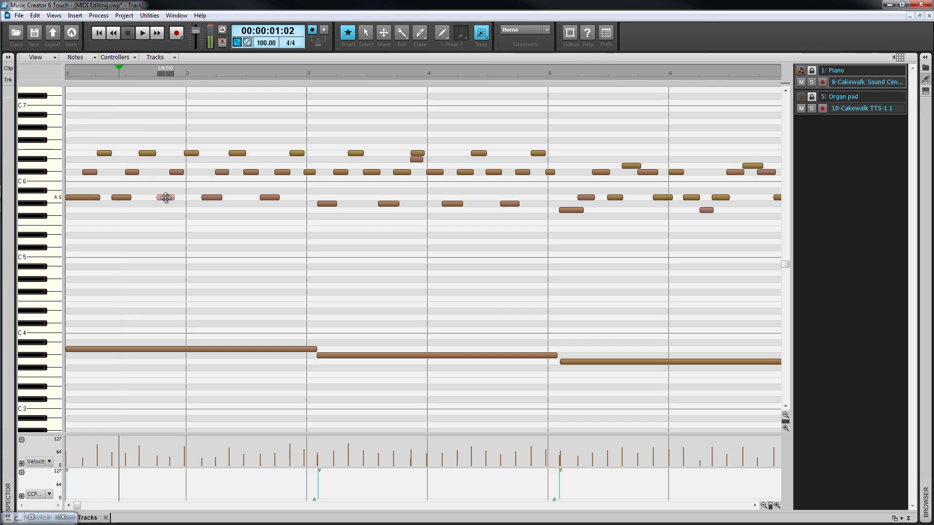
drag(165, 197, 166, 198)
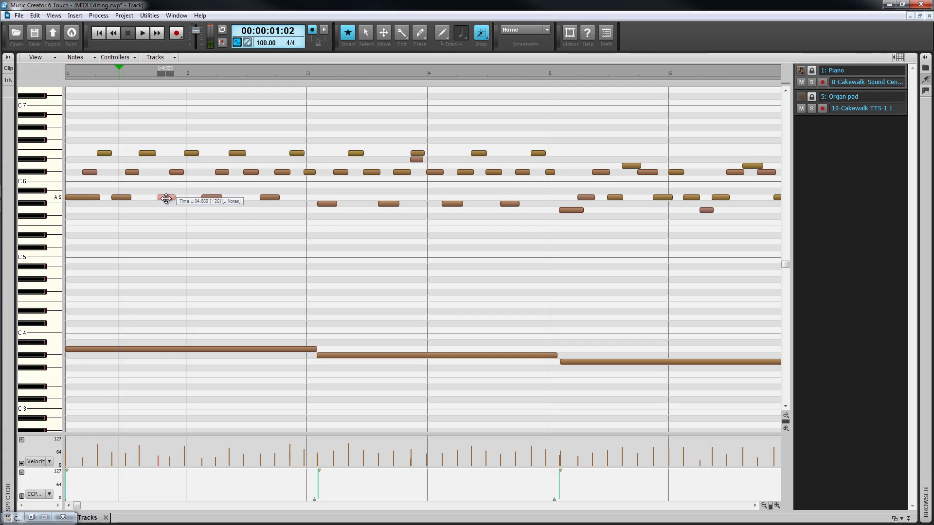
mouse_move(166, 198)
mouse_down()
mouse_move(112, 226)
mouse_move(190, 195)
mouse_move(211, 150)
mouse_move(208, 251)
mouse_move(171, 220)
mouse_move(167, 201)
mouse_up()
key(ctrl)
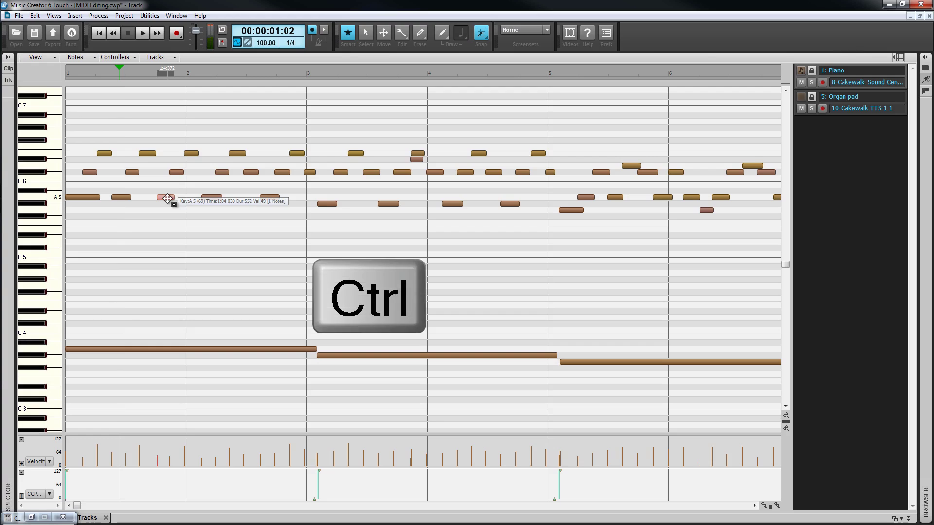
drag(167, 198, 162, 270)
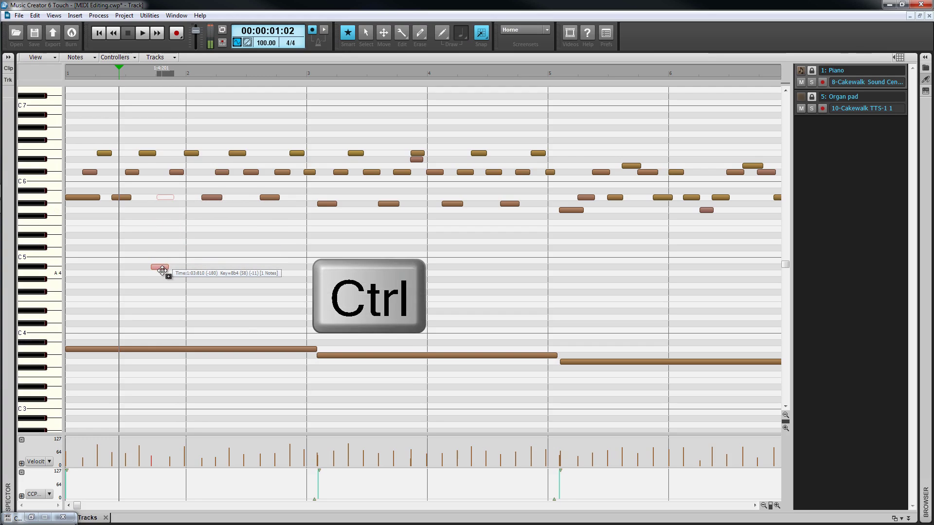
drag(162, 270, 166, 272)
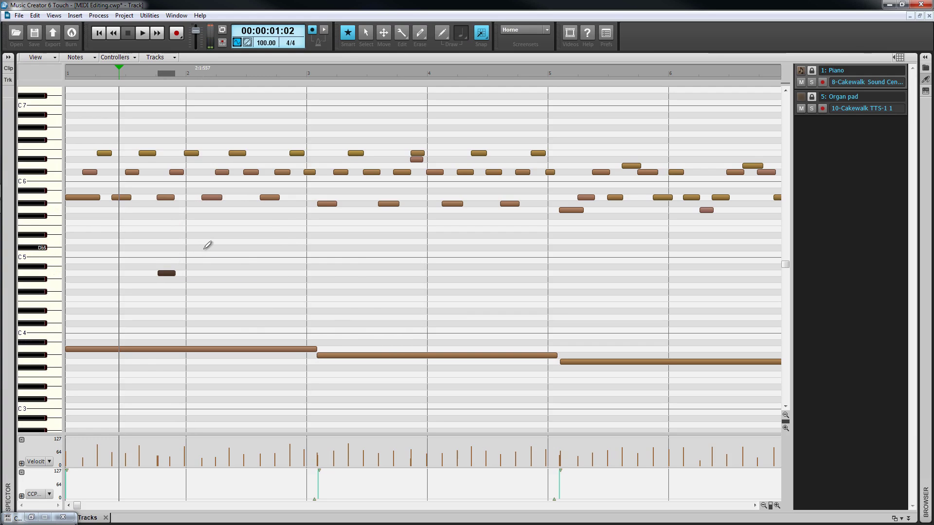
- Select notes across bars 1–4, then open Note Properties for an E6 note (velocity 94)
ctrl+click(165, 197)
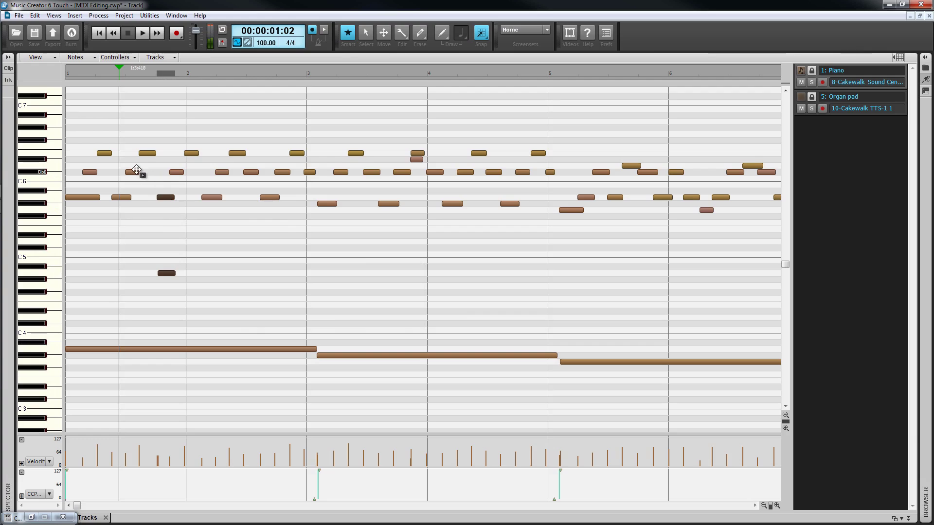
drag(135, 169, 130, 170)
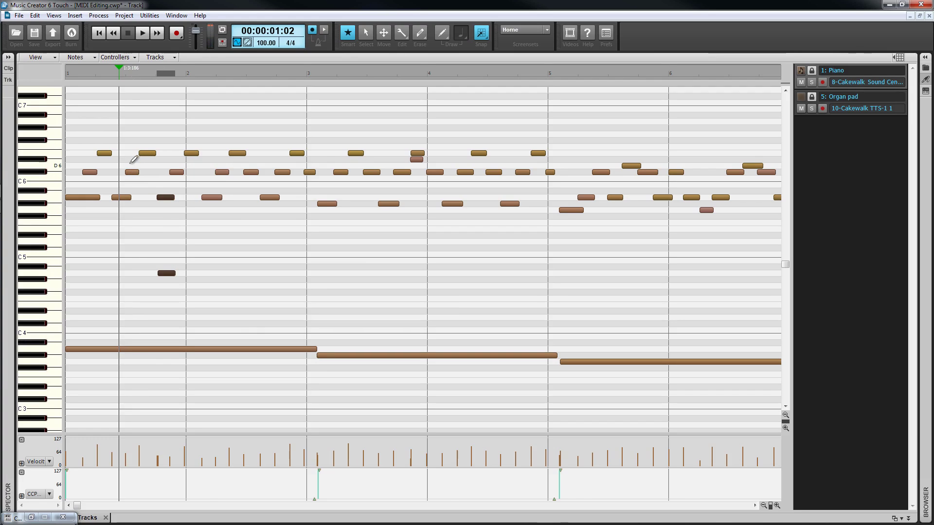
ctrl+click(129, 171)
ctrl+click(147, 153)
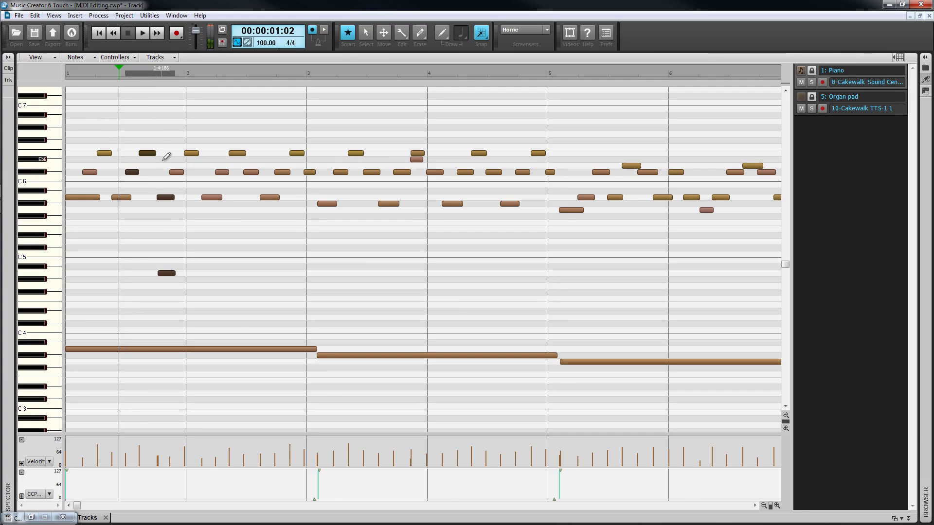
ctrl+click(172, 171)
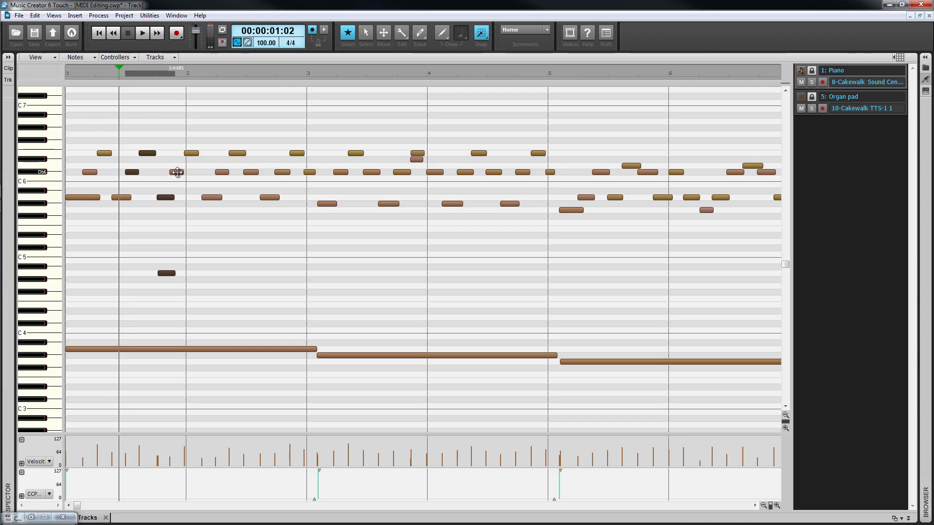
ctrl+click(191, 153)
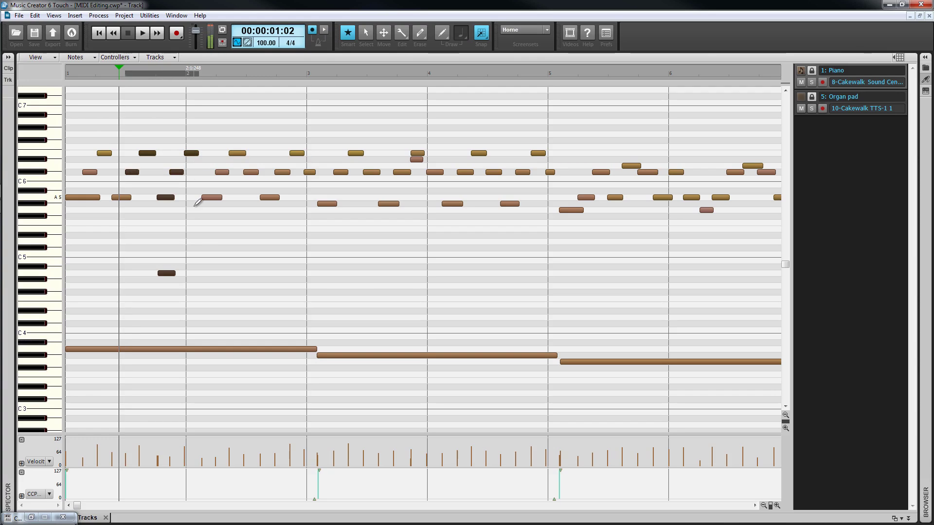
drag(199, 244, 292, 137)
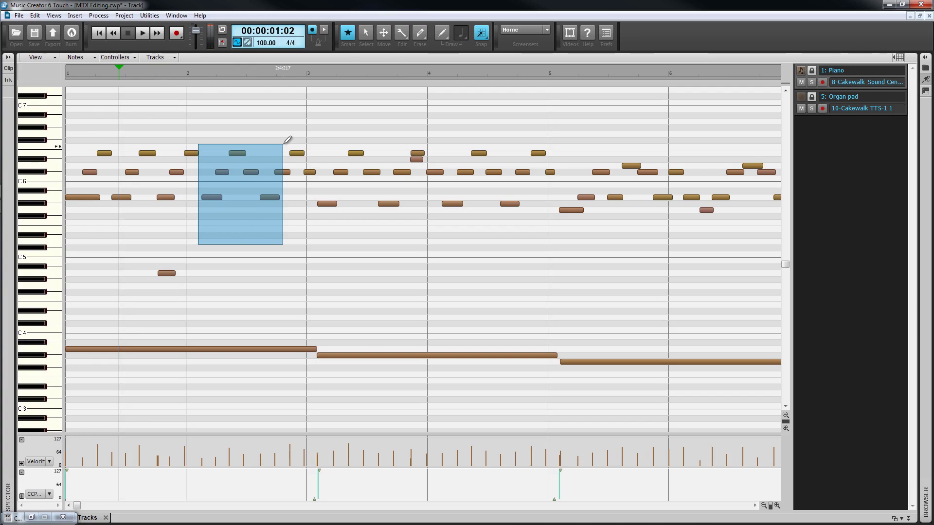
drag(119, 74, 479, 76)
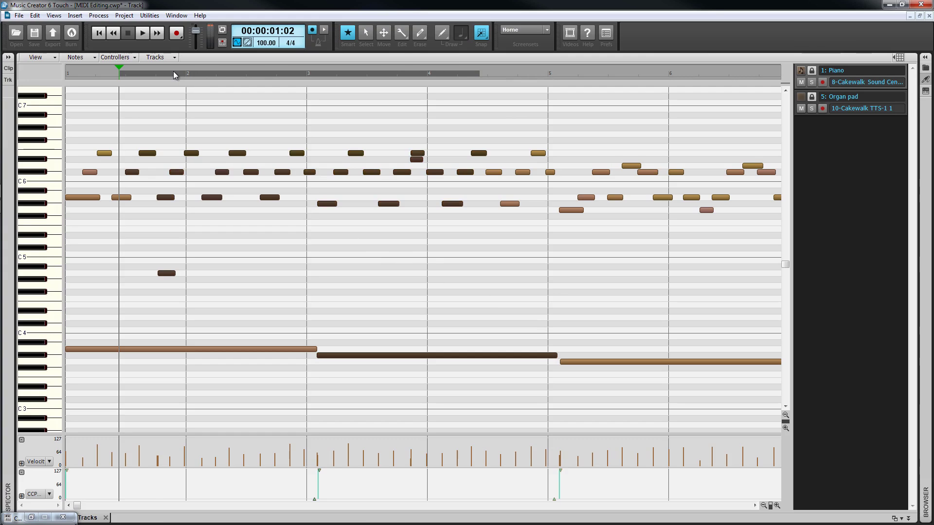
double_click(147, 154)
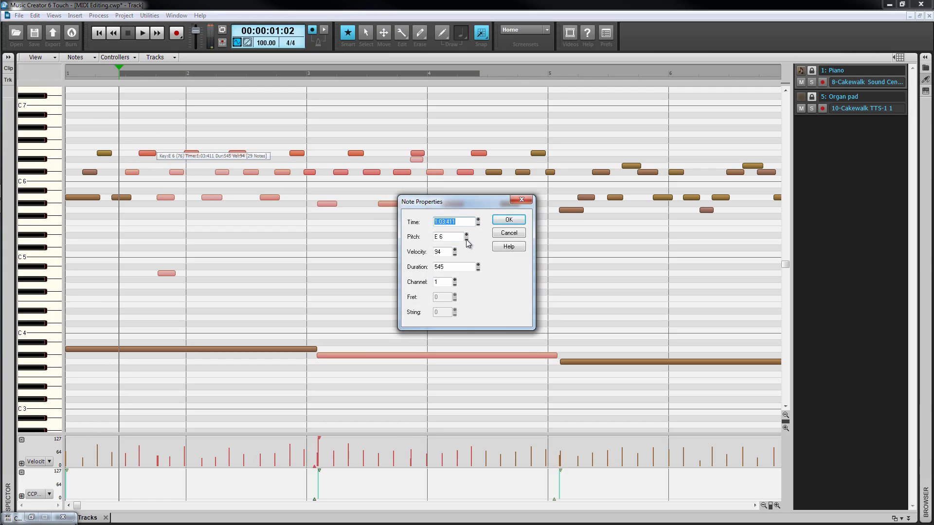
- Dismiss Note Properties, adjust the bar-1 A5 note, and raise its velocity from 49 to 117
click(508, 220)
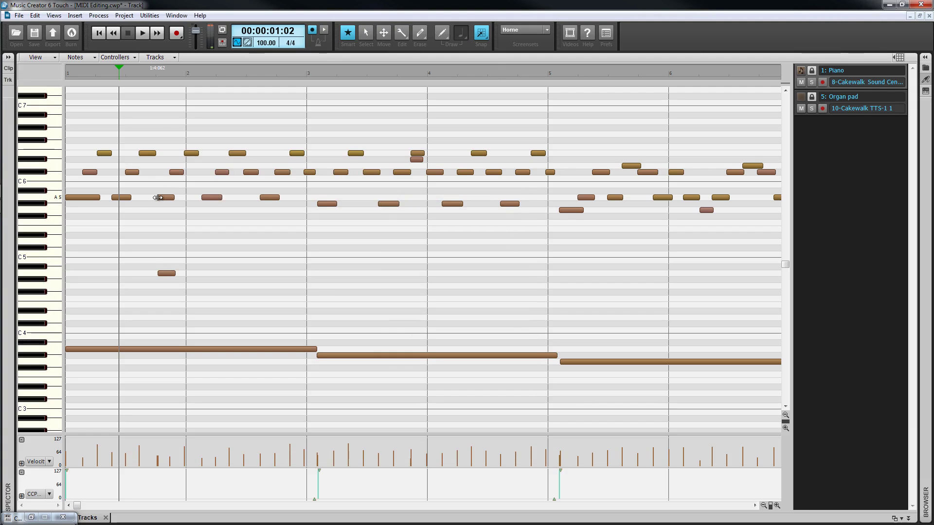
drag(158, 197, 147, 197)
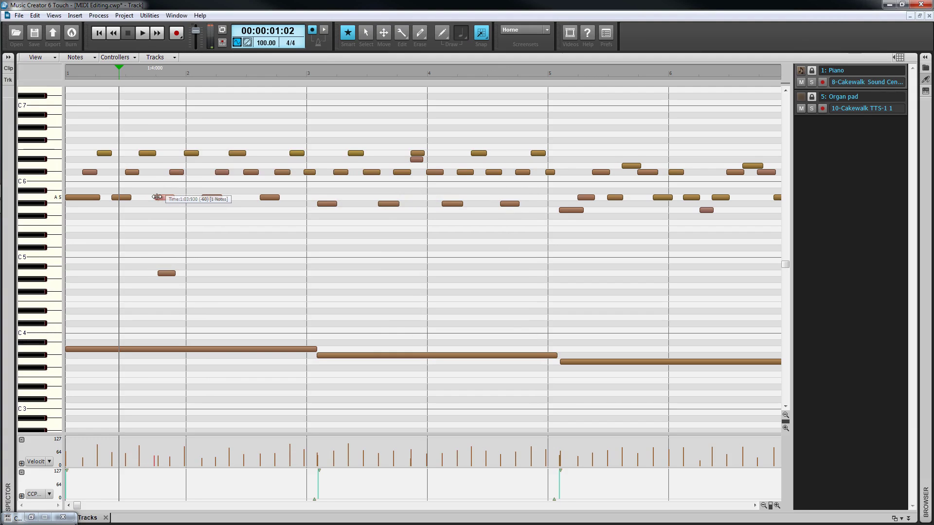
drag(148, 198, 158, 197)
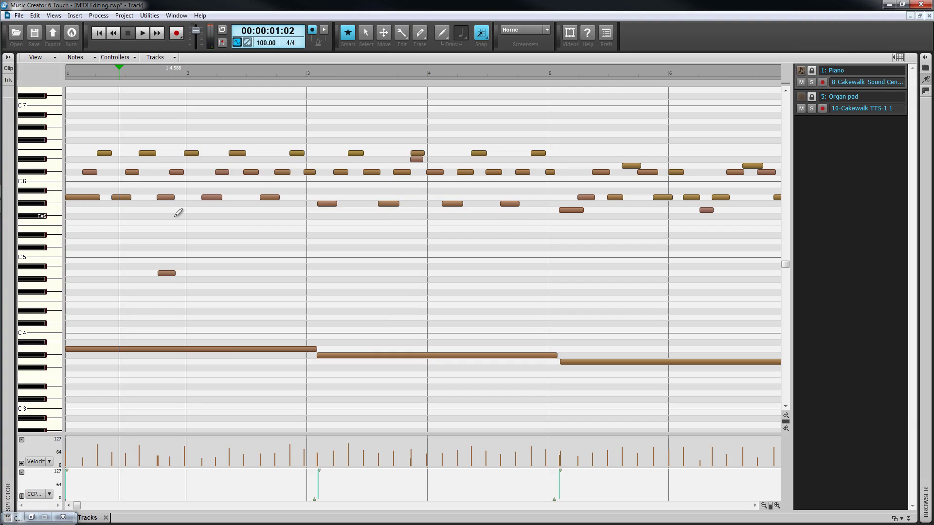
drag(174, 198, 191, 197)
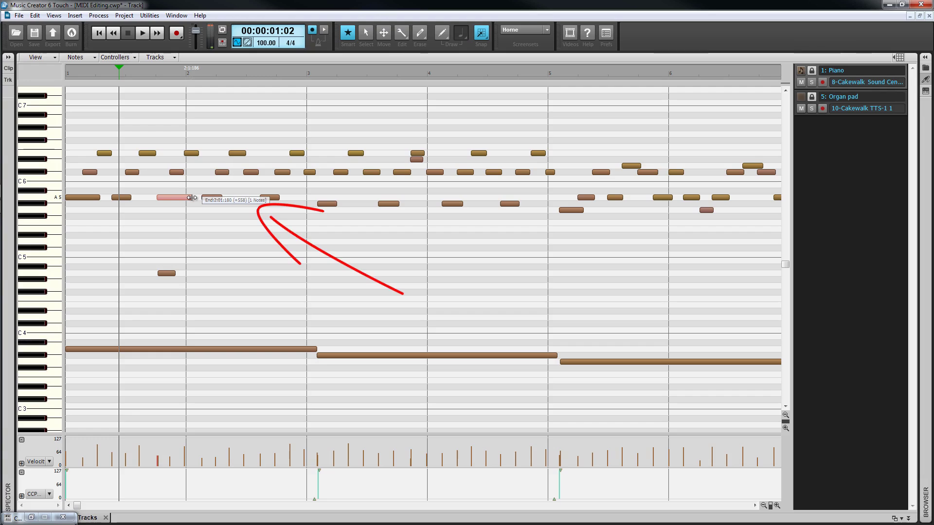
drag(191, 197, 175, 203)
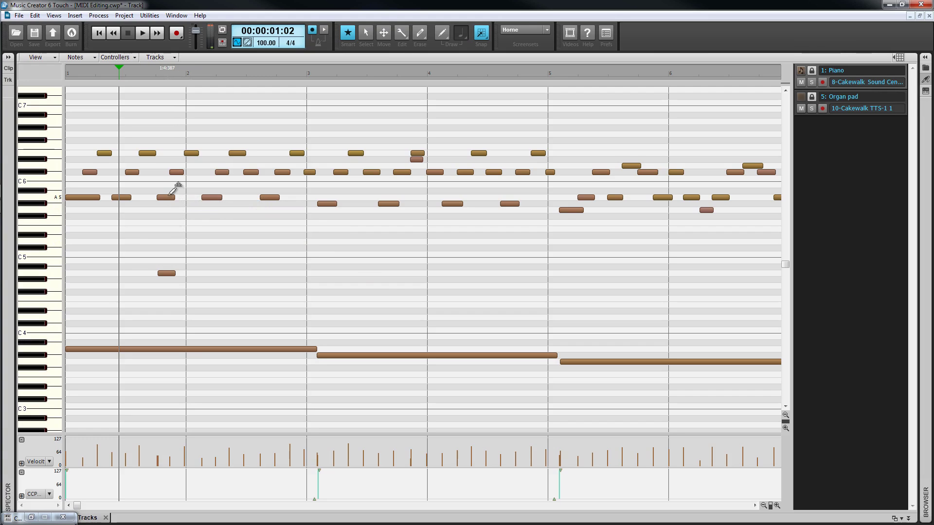
mouse_move(166, 196)
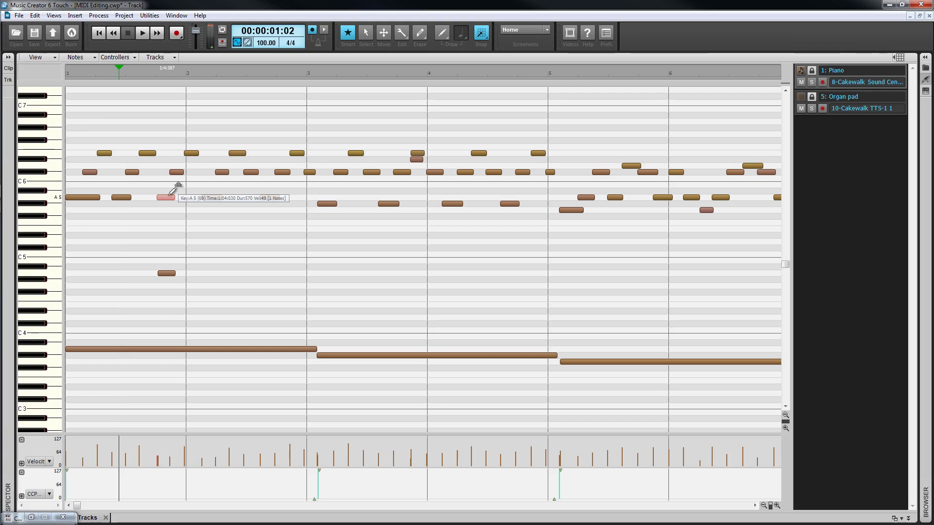
mouse_move(170, 193)
mouse_down()
mouse_move(171, 161)
mouse_move(166, 209)
mouse_move(171, 178)
mouse_up()
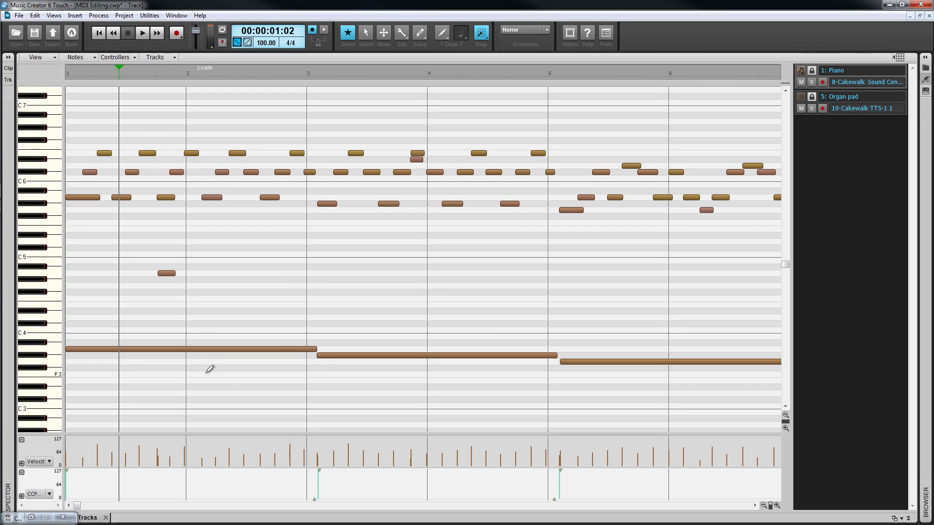
key(alt)
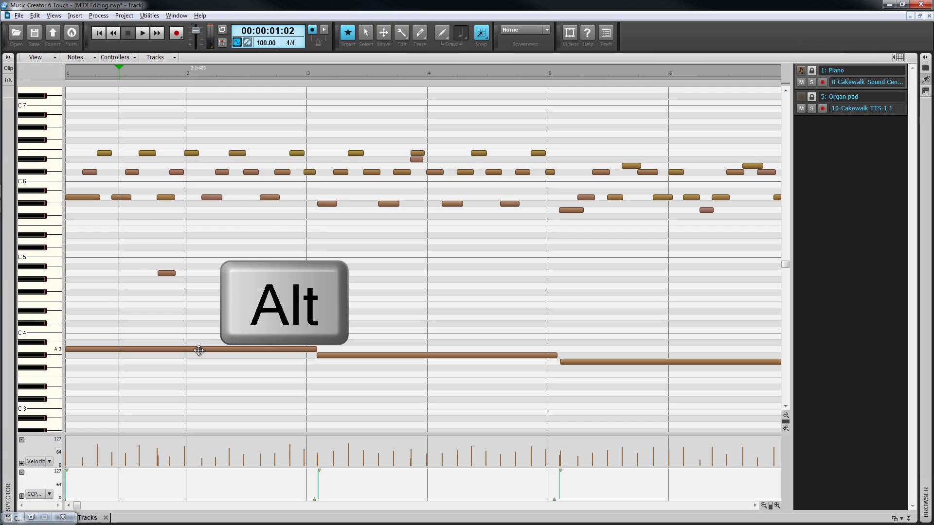
alt+click(189, 350)
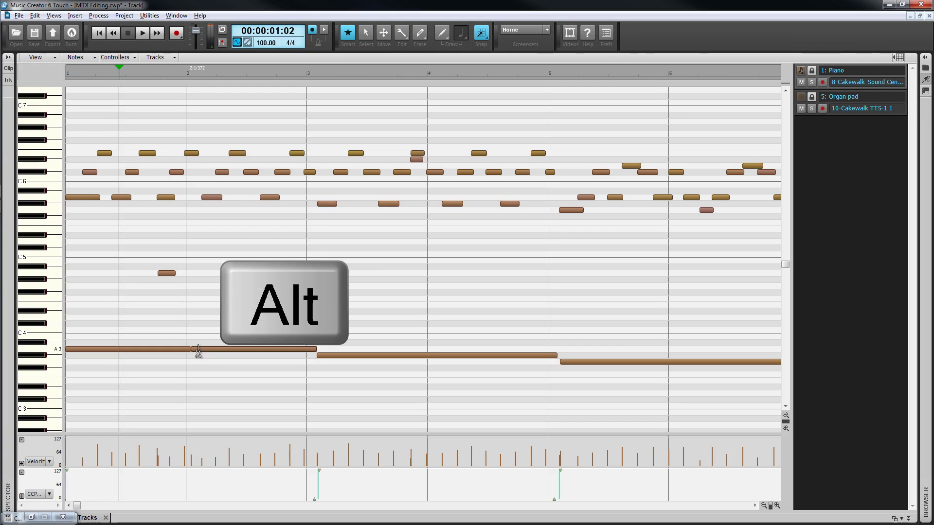
drag(215, 349, 247, 350)
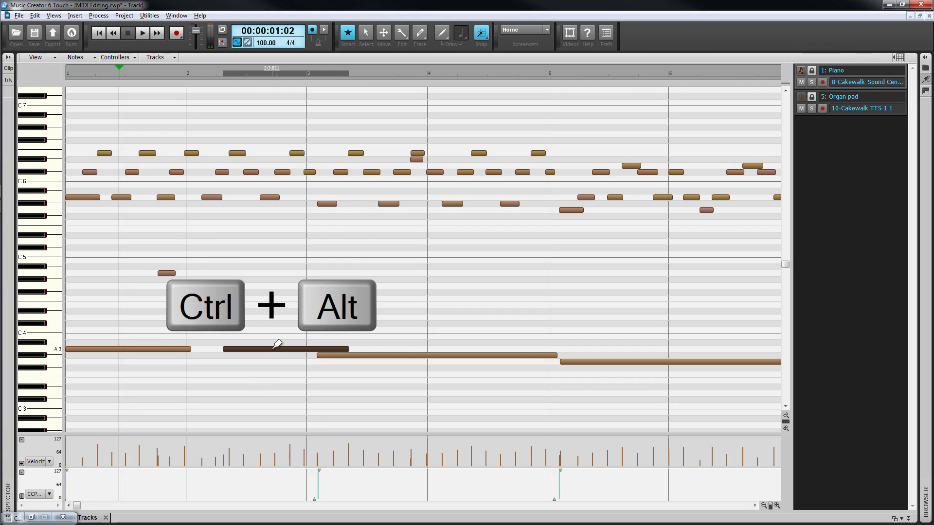
drag(276, 347, 177, 346)
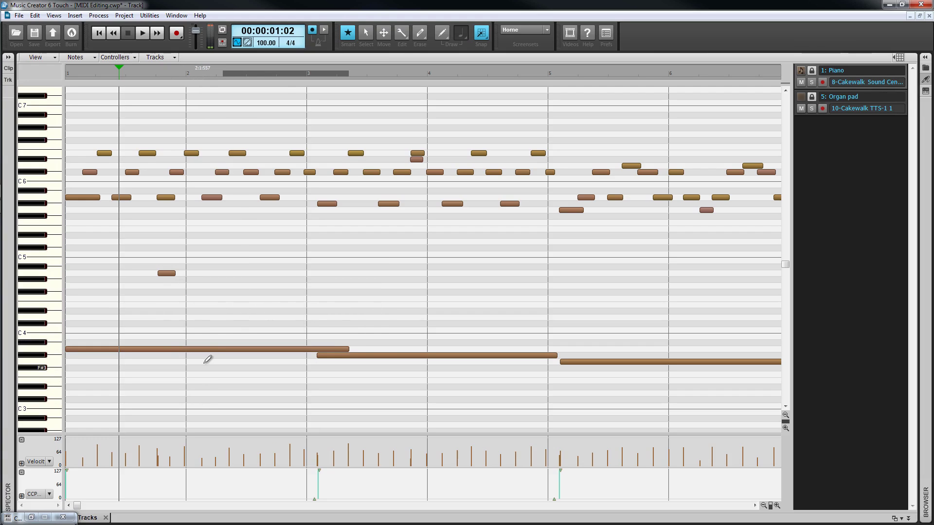
right_click(204, 348)
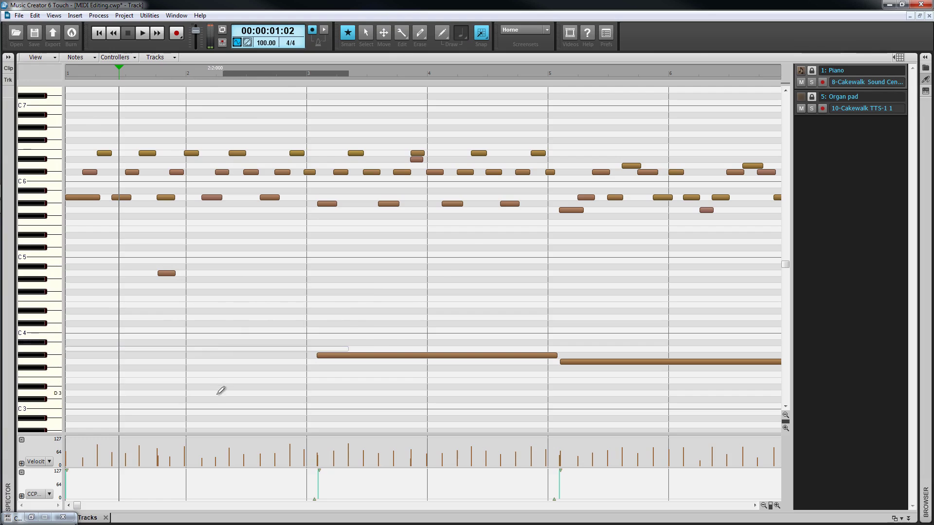
key(ctrl+z)
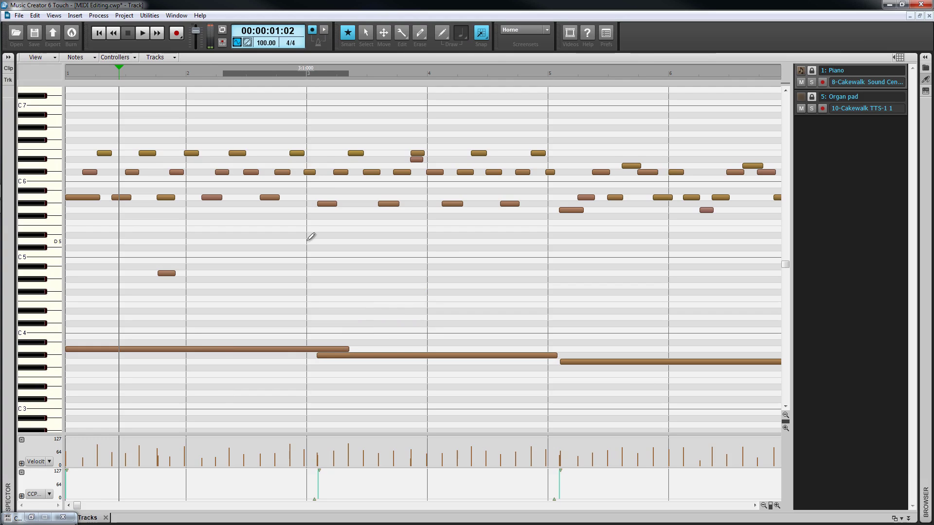
mouse_move(308, 241)
mouse_down()
mouse_move(459, 239)
mouse_move(393, 227)
mouse_move(377, 274)
mouse_up()
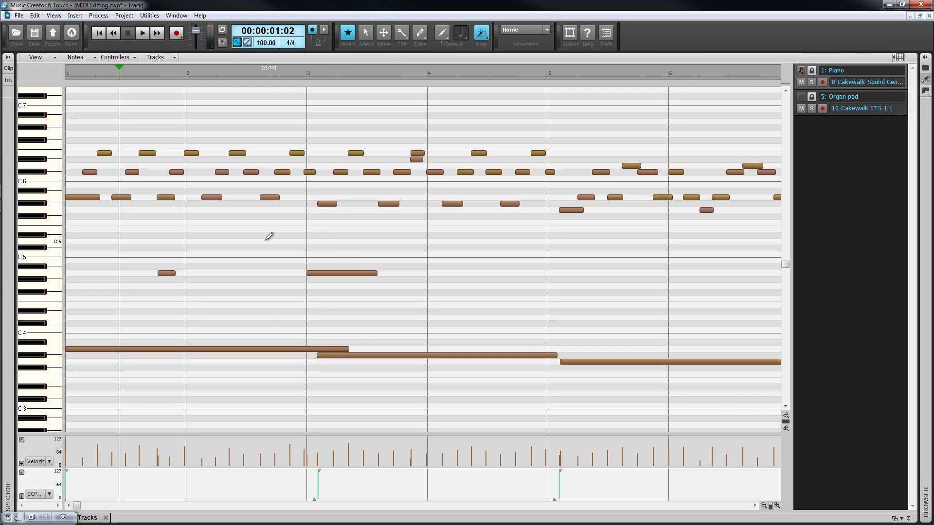
- Add a quarter-length D5 note at beat 2 of bar 2
click(208, 242)
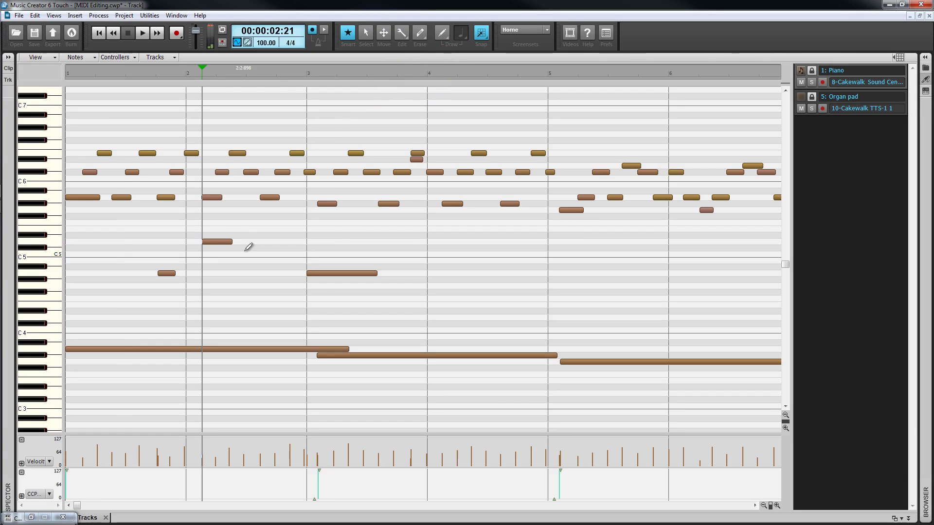
- Set the draw tool's note duration to Last Touched
key(t)
click(289, 263)
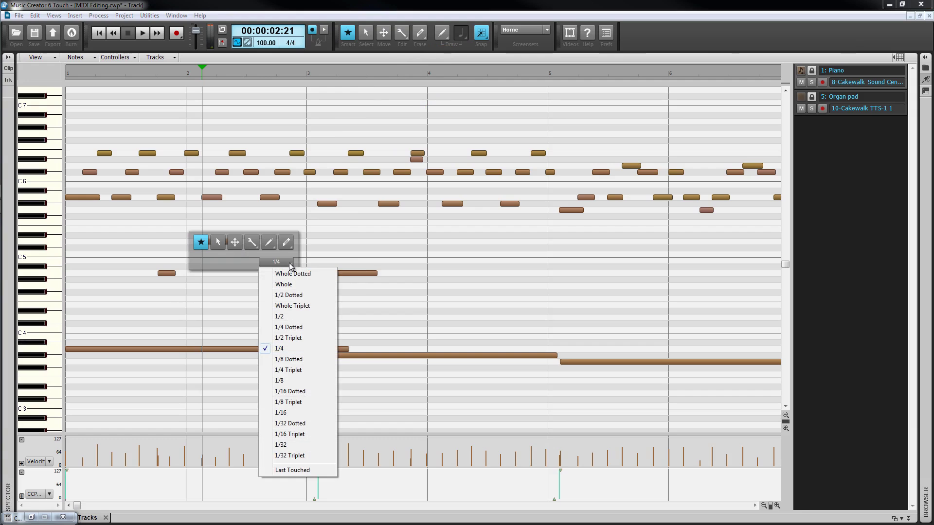
click(297, 470)
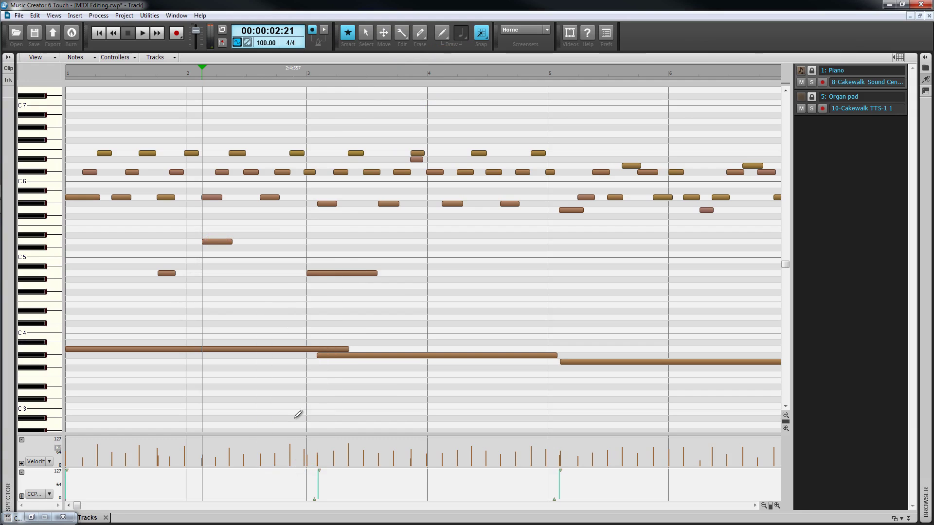
- Draw length-matched notes: a C5 at bar 4, a D5 at bar 3, then start a D4
click(343, 273)
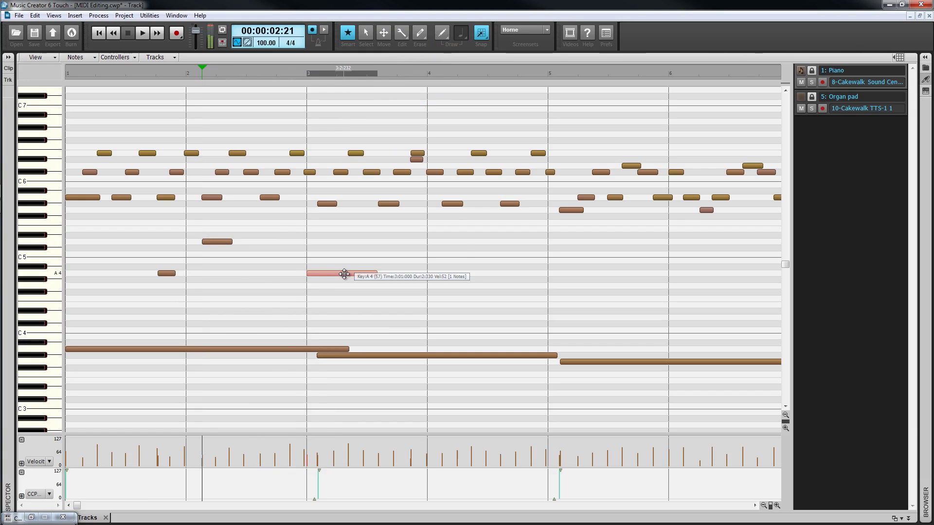
click(429, 254)
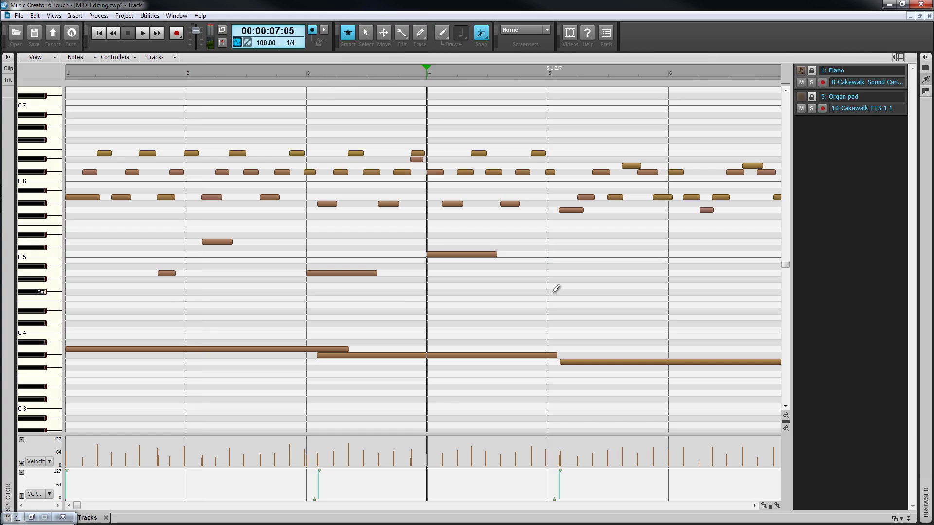
click(220, 242)
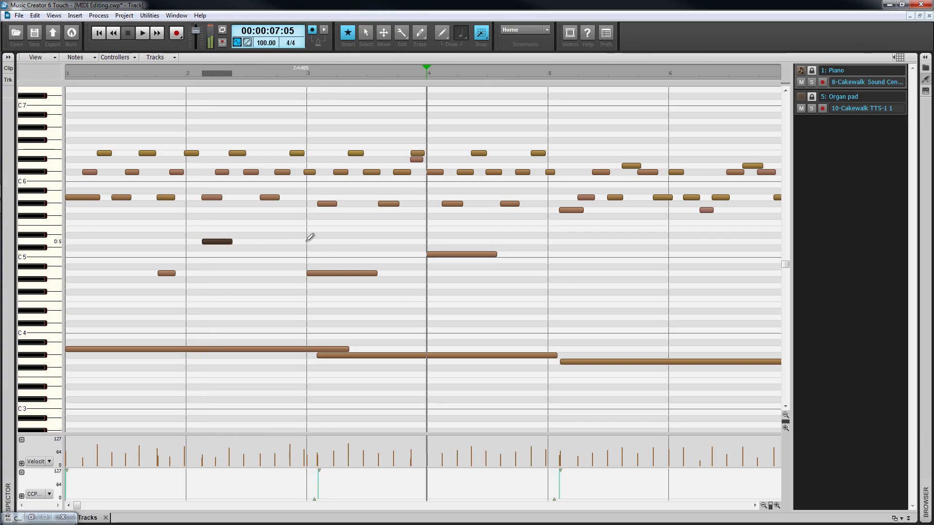
click(309, 241)
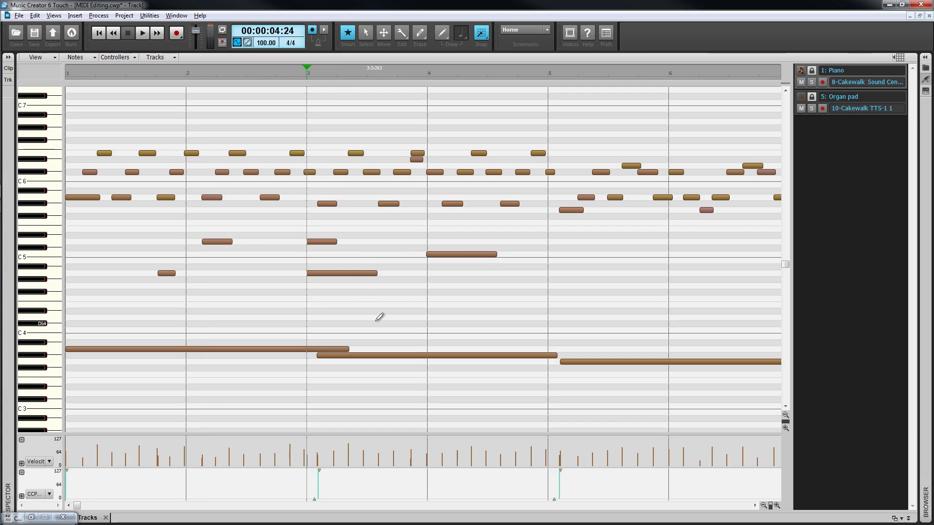
drag(375, 321, 385, 310)
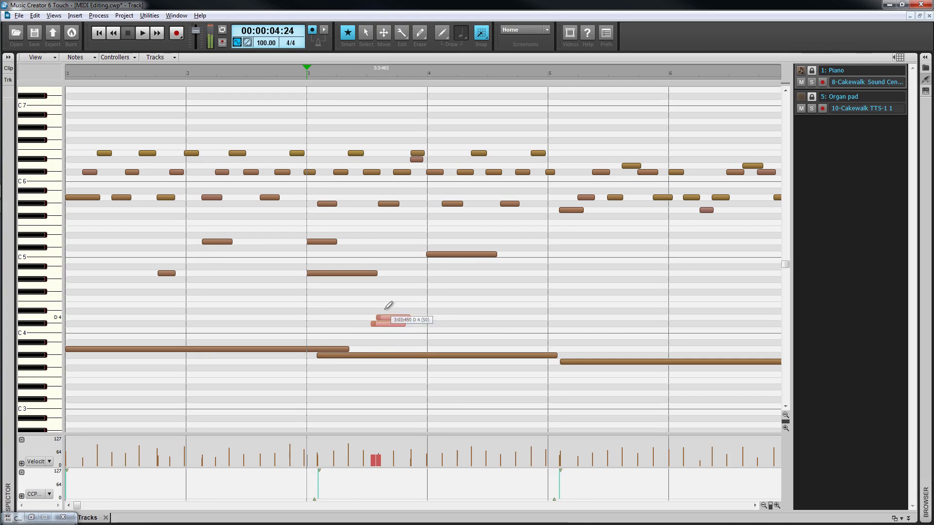
- Draw a freehand wave of notes across bars 3–5 and scrub through them with J
drag(385, 309, 662, 333)
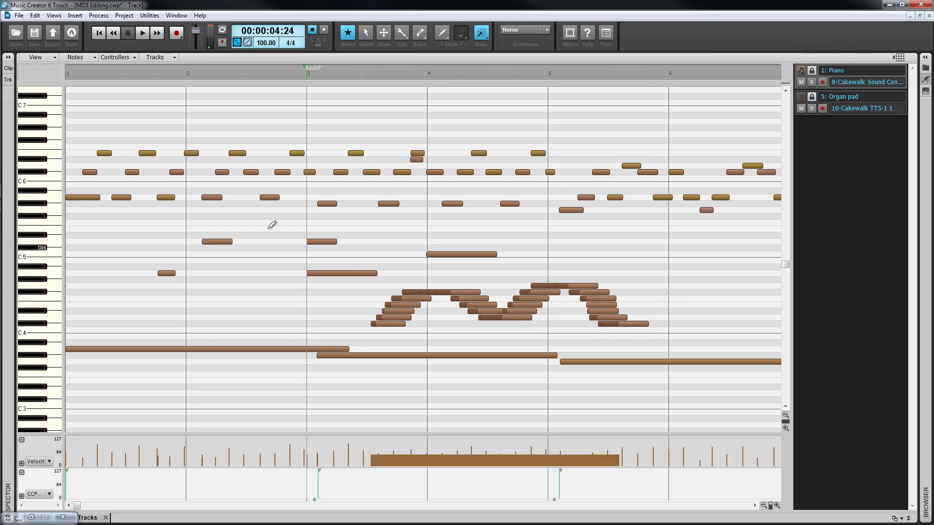
key(j)
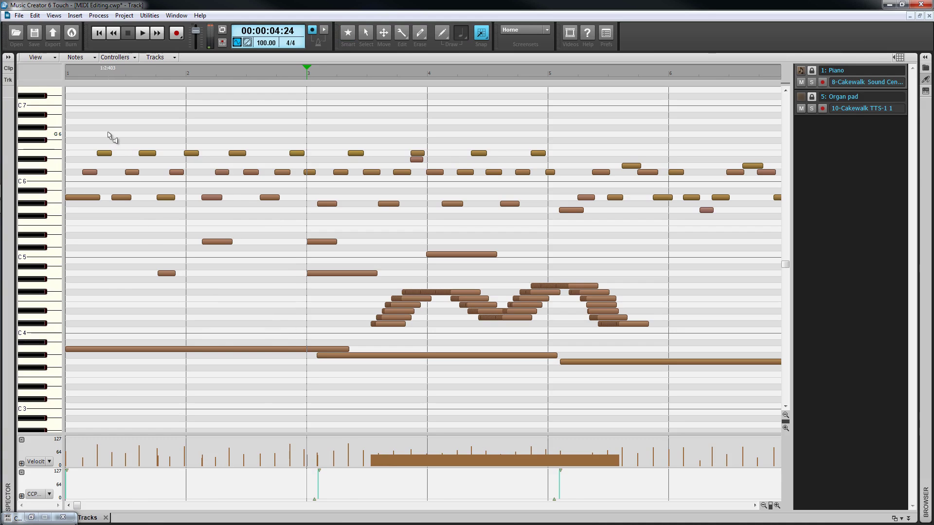
drag(107, 143, 256, 201)
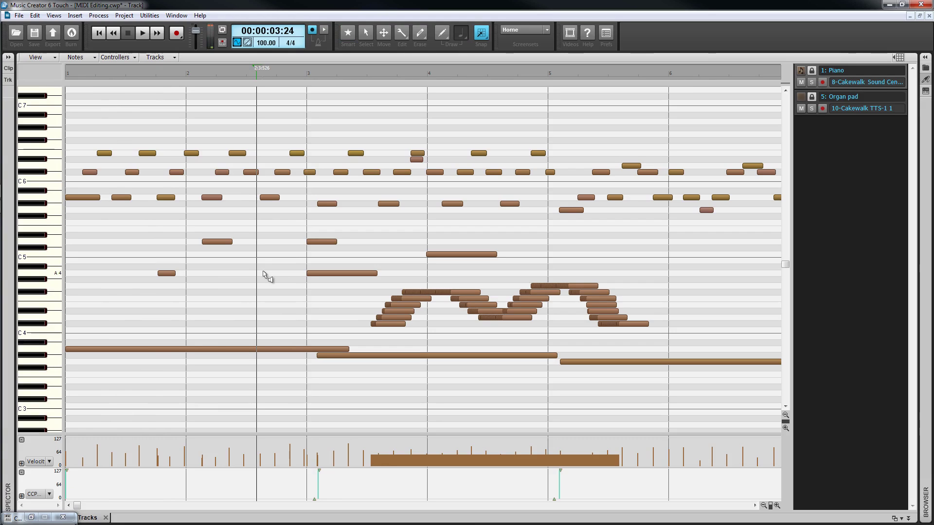
- Lasso the middle-register notes from bar 1 to bar 6 and delete them
key(j)
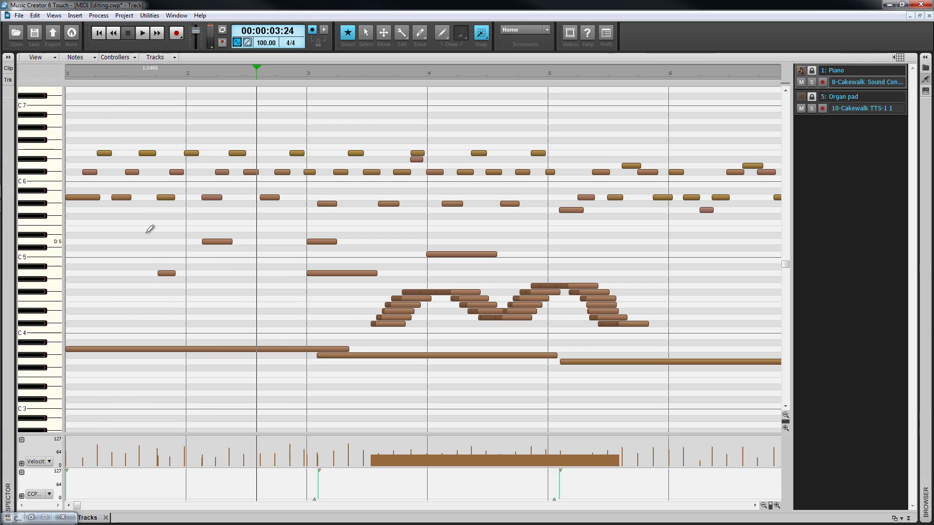
drag(138, 230, 671, 334)
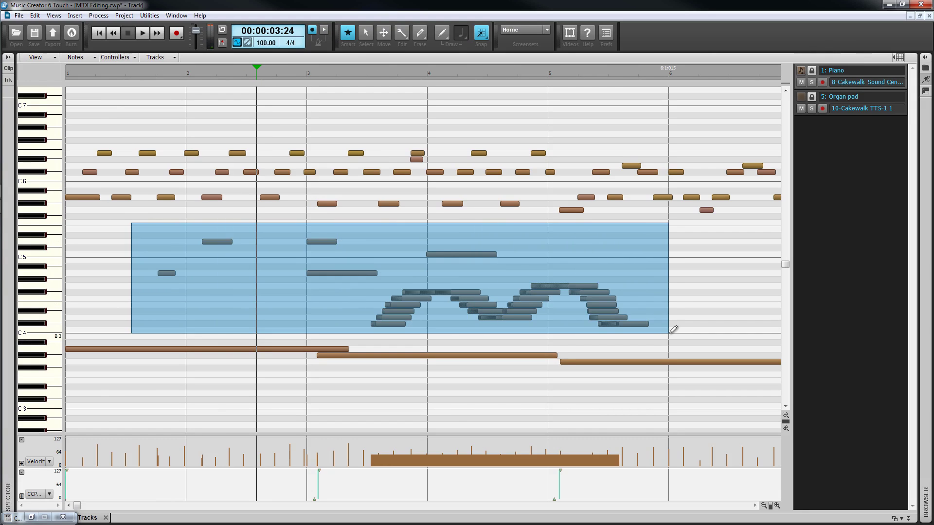
key(Delete)
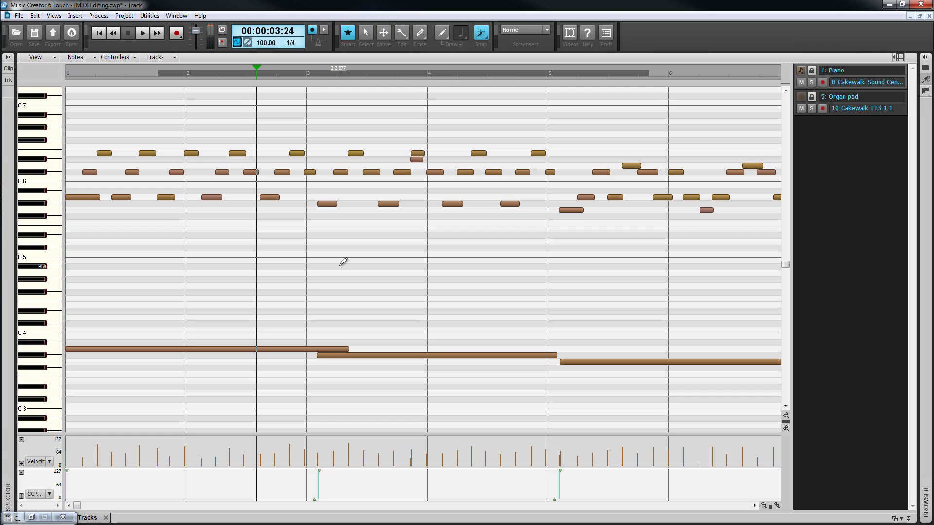
- Select all piano and organ pad notes with Ctrl+A
key(ctrl+a)
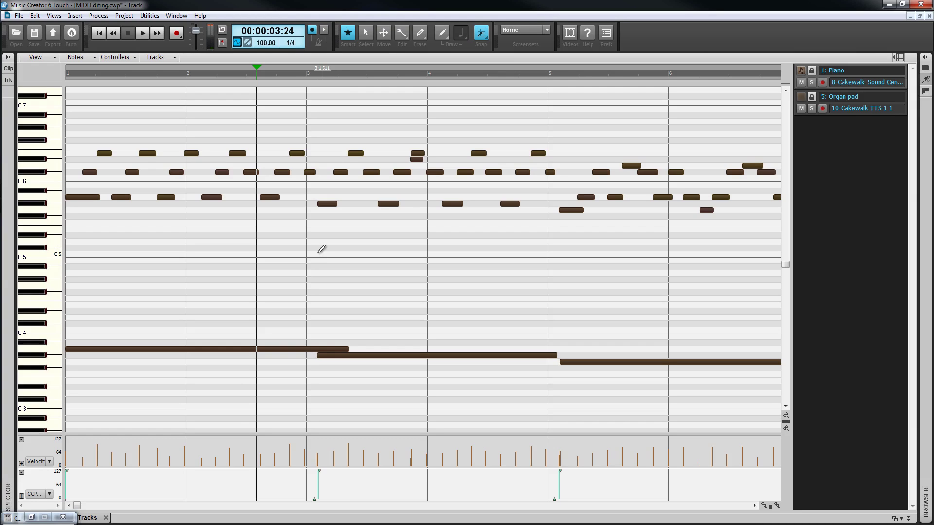
- Open Process > Quantize at 1/16 with only MIDI Event Start Times checked
click(99, 17)
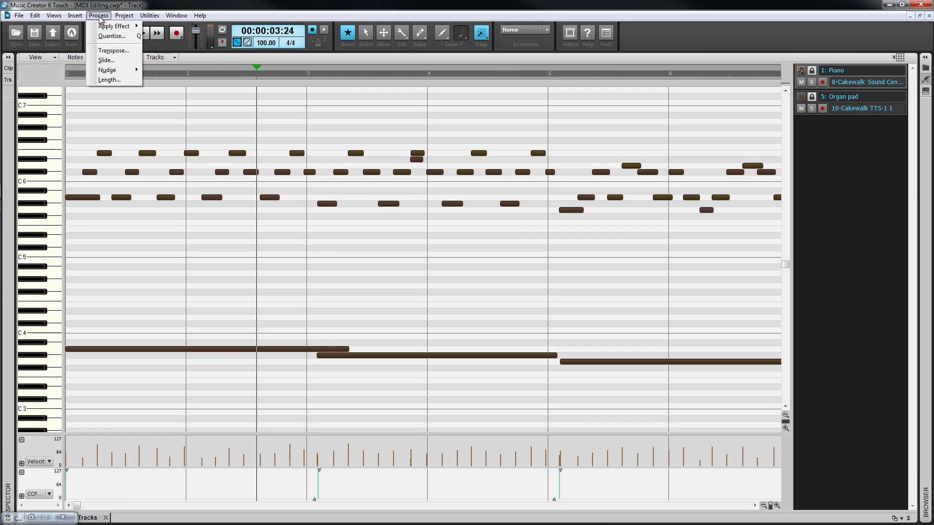
click(106, 37)
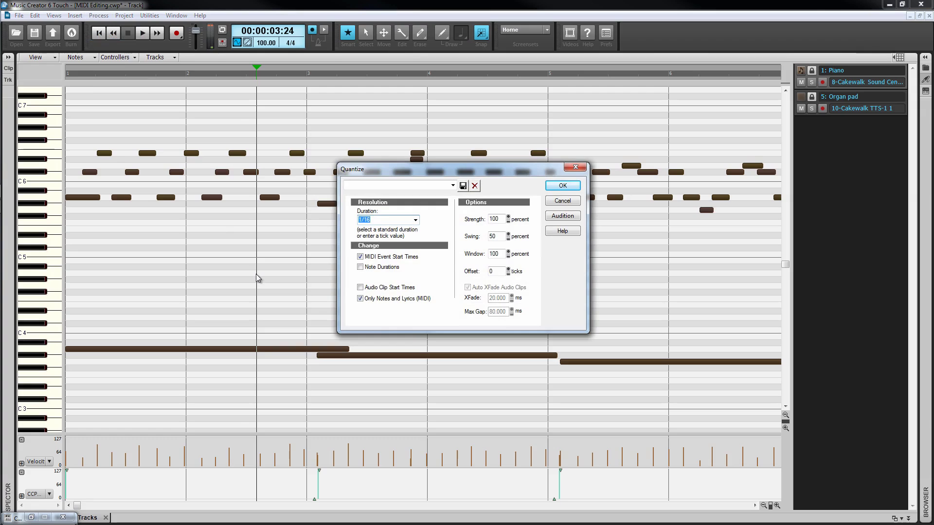
click(415, 219)
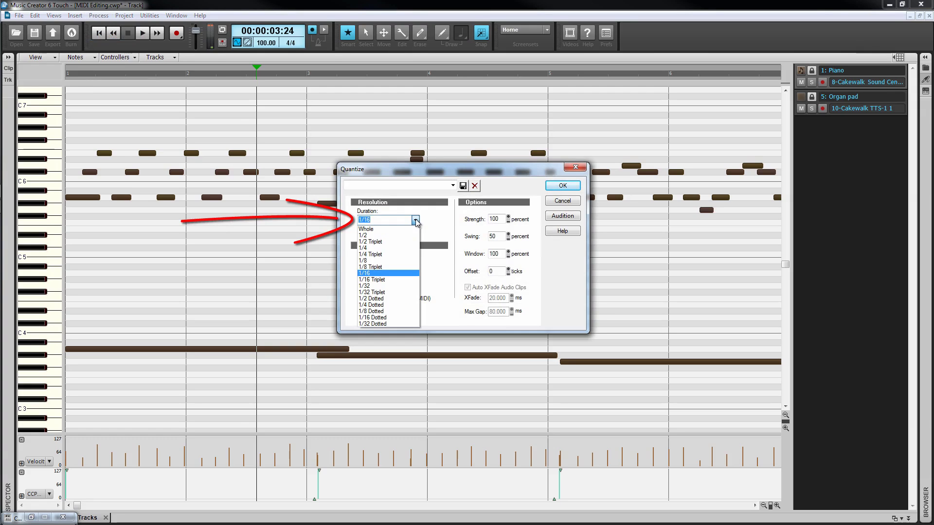
click(431, 222)
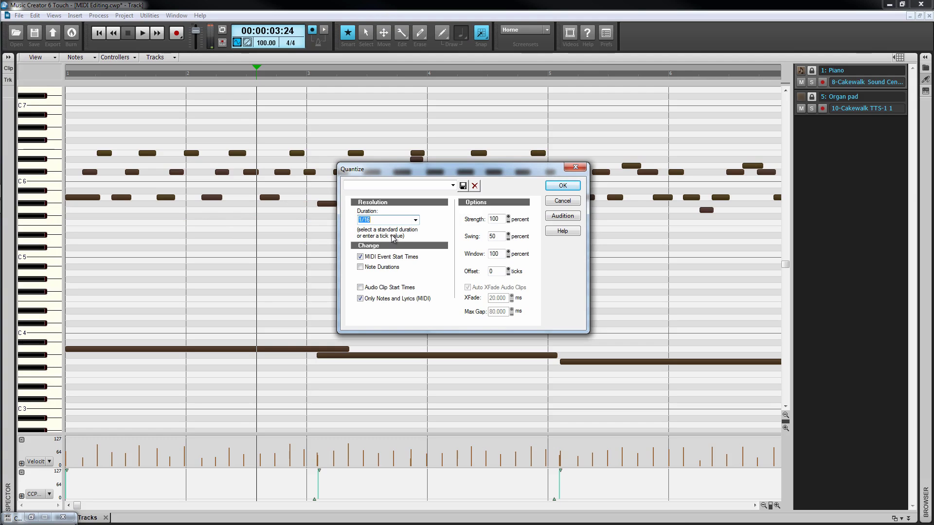
click(360, 267)
click(361, 267)
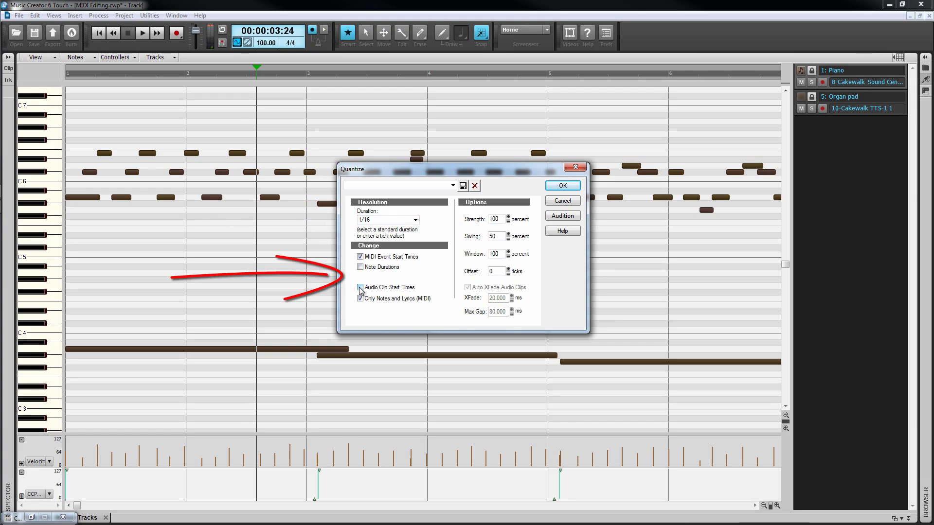
click(360, 287)
click(360, 288)
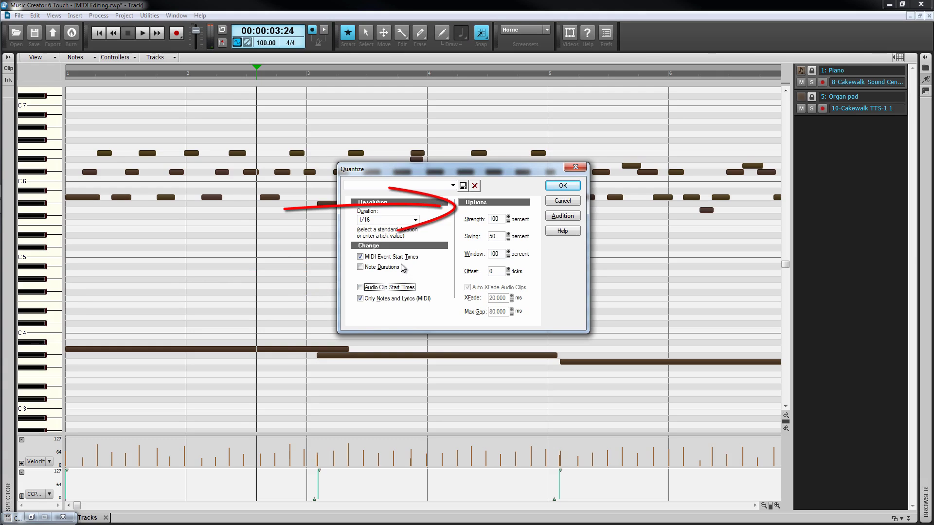
- Set the quantize strength to 75 and swing to 48
double_click(493, 218)
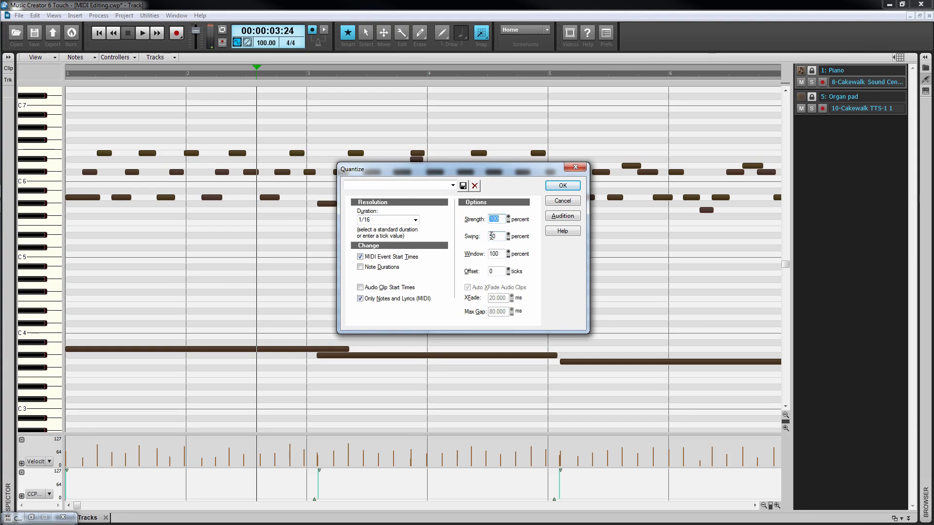
text(75)
double_click(492, 236)
click(502, 236)
text(51)
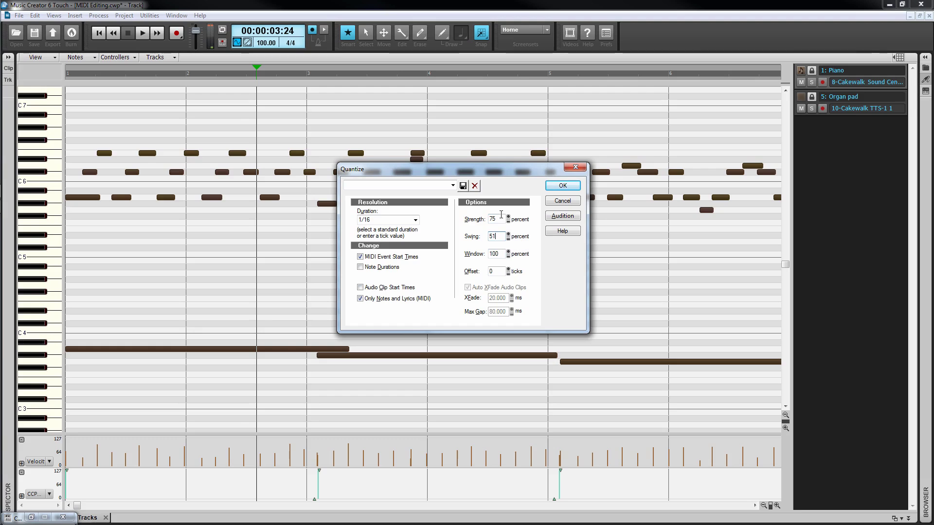
click(508, 234)
click(508, 234)
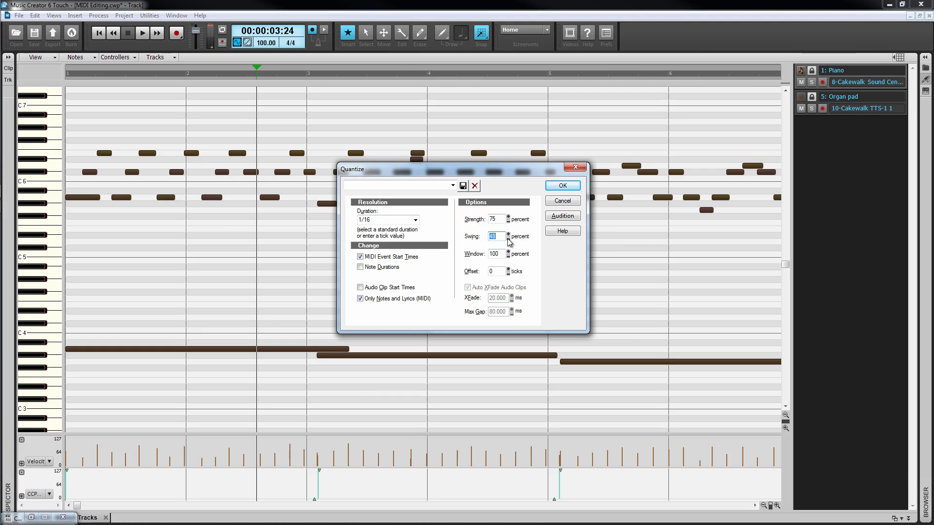
text(48)
double_click(498, 238)
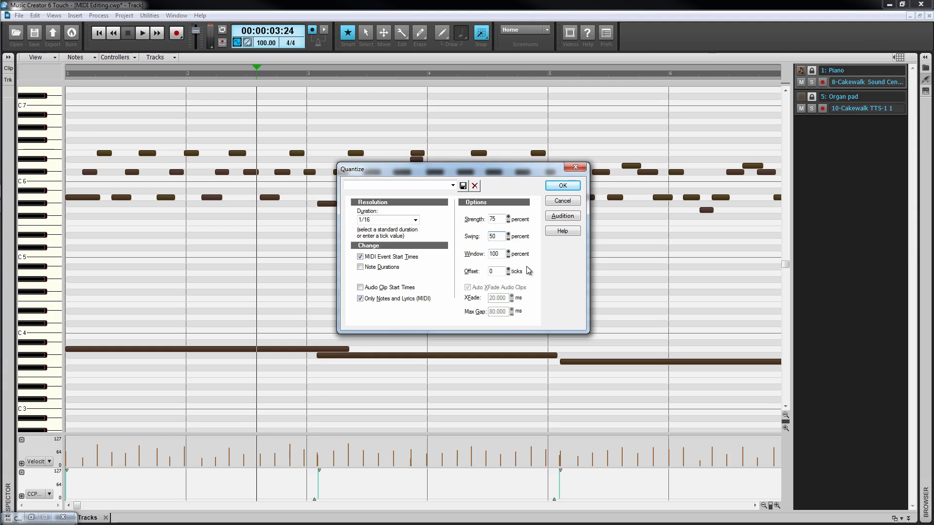
- Set the quantize window to 50 and offset to 2 ticks
double_click(501, 251)
text(50)
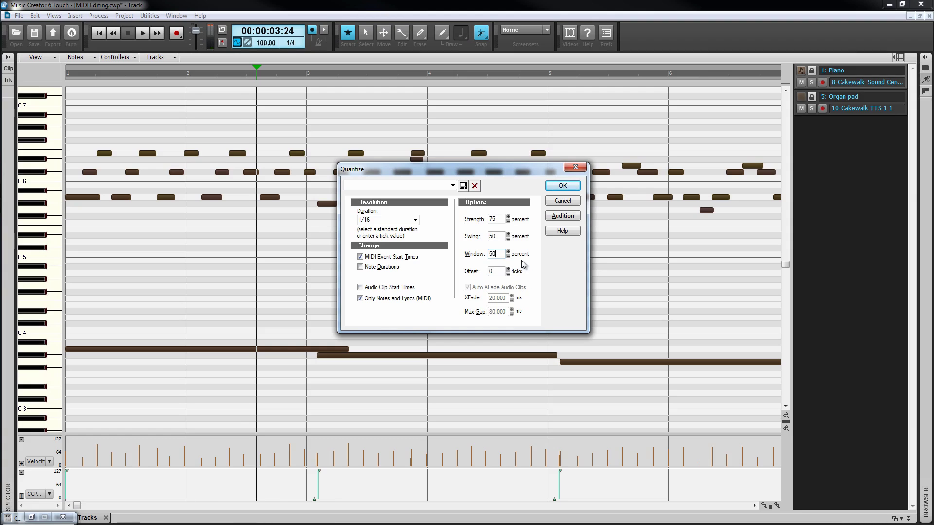
click(509, 269)
click(508, 270)
click(508, 269)
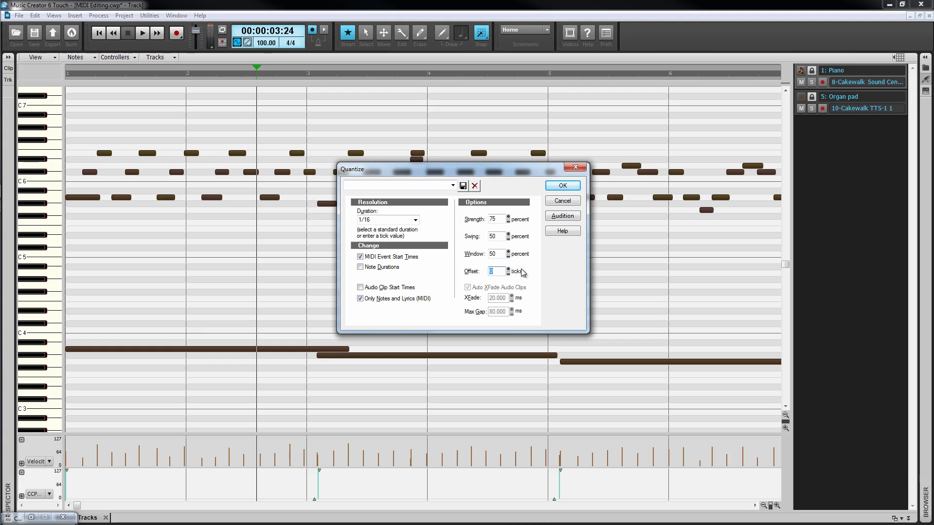
- Audition the 1/16 quantize, apply it with OK, then undo it via Edit > Undo
click(556, 217)
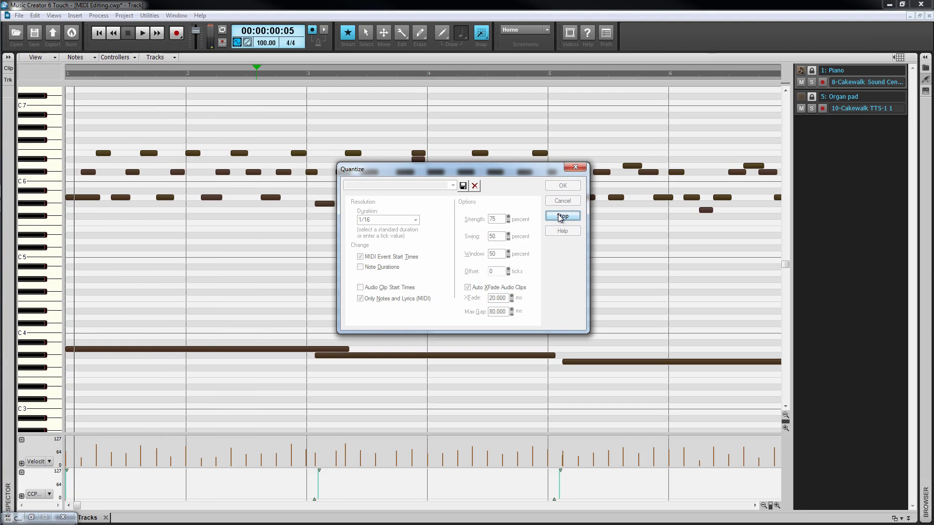
click(560, 218)
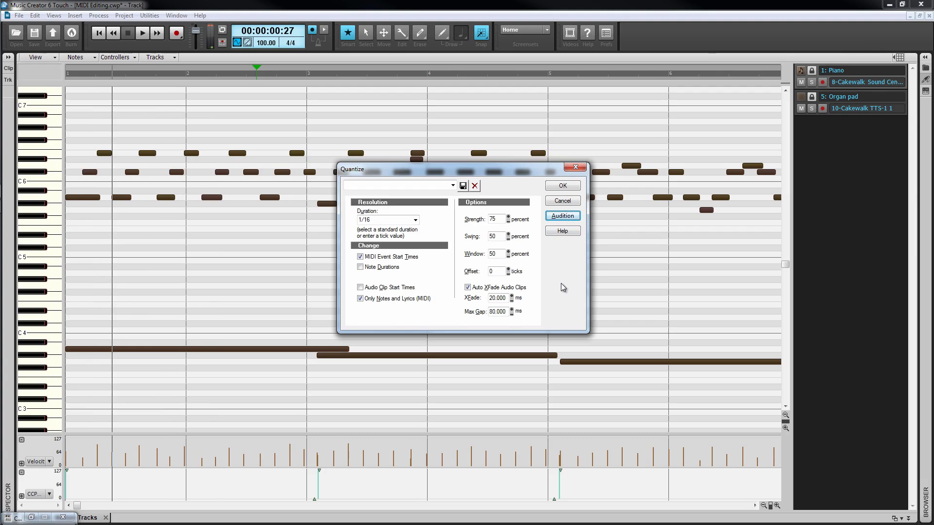
click(563, 185)
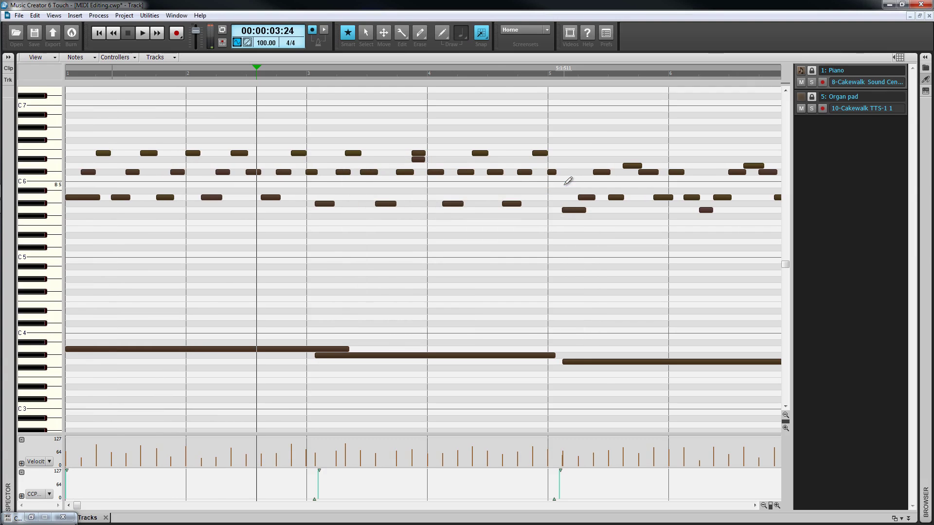
click(35, 15)
click(43, 26)
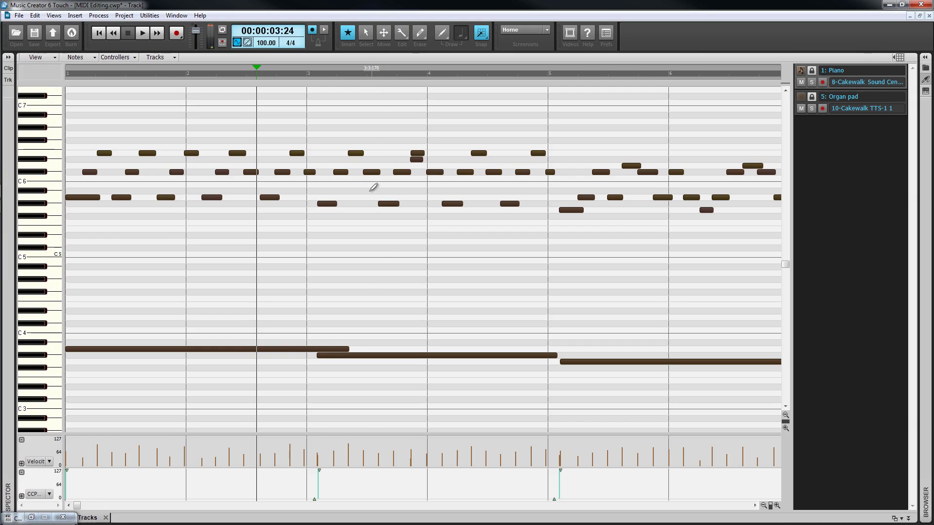
- Switch the Edit tool to Timing, pull all notes 7% toward the grid, and return to Track view
right_click(407, 39)
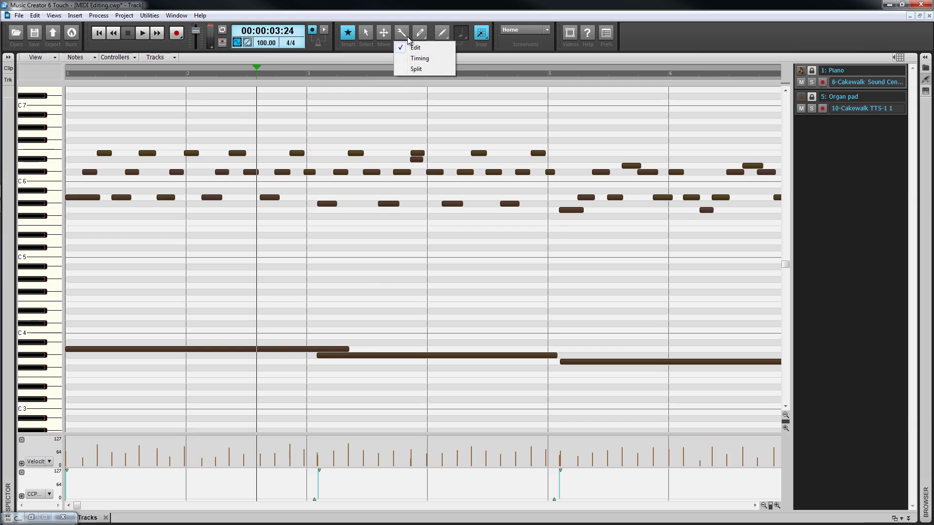
click(416, 59)
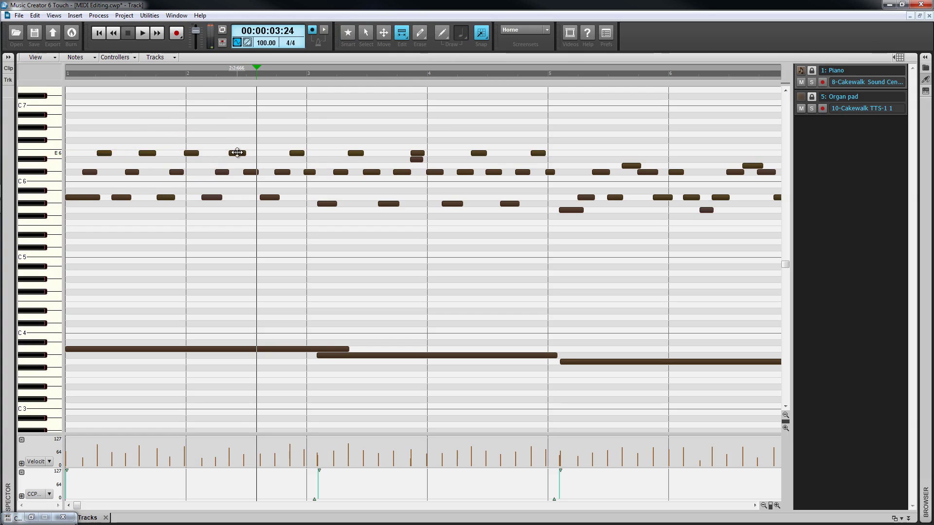
key(ctrl+a)
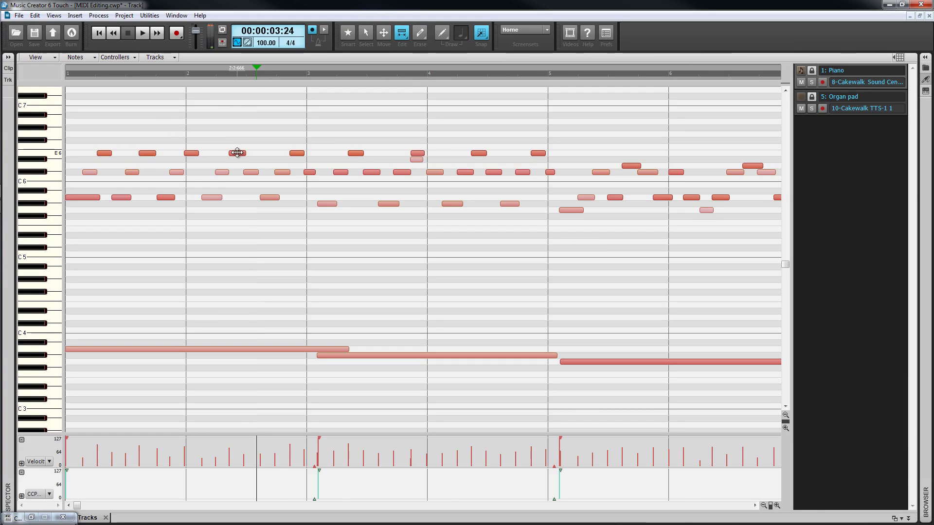
mouse_move(237, 153)
mouse_down()
mouse_move(239, 360)
mouse_move(233, 78)
mouse_move(234, 166)
mouse_up()
click(236, 174)
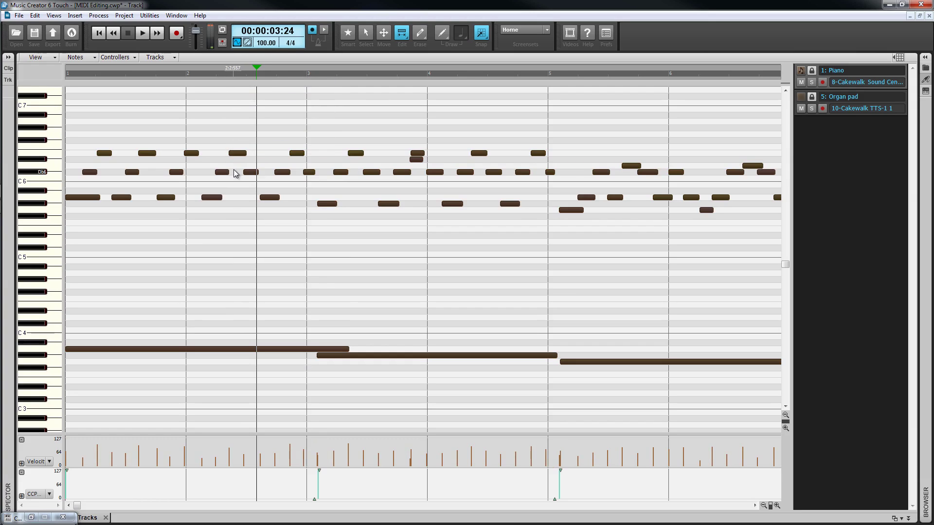
key(alt+1)
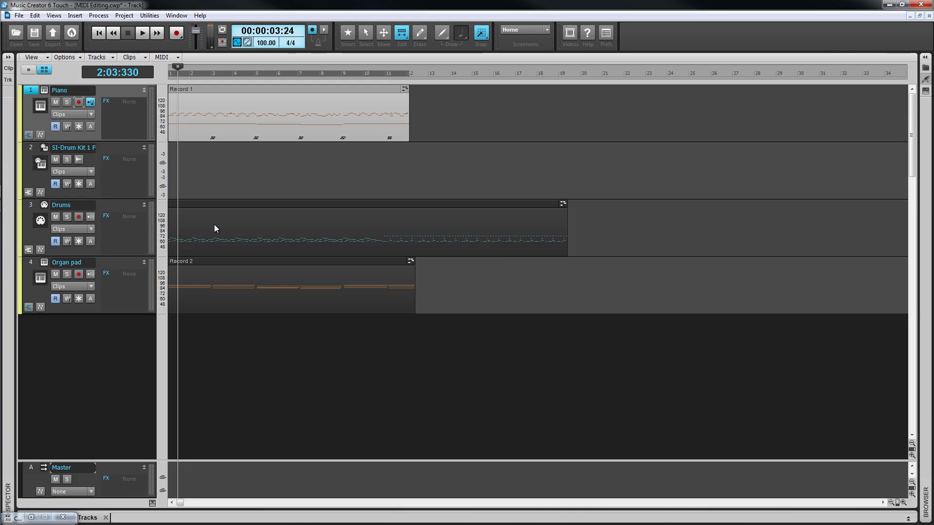
- Open the Drums clip in the drum grid, widen the name pane, and check Closed Hi-Hat's map properties
double_click(191, 229)
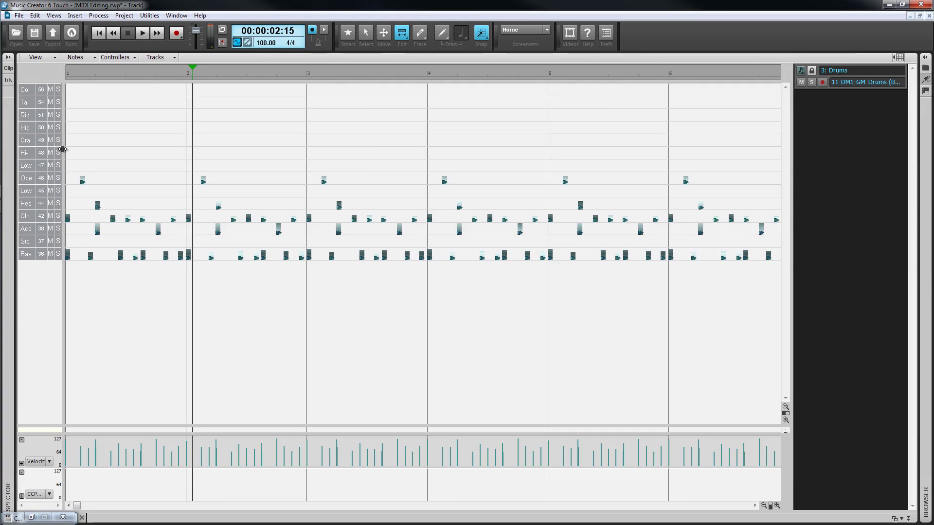
drag(71, 148, 141, 148)
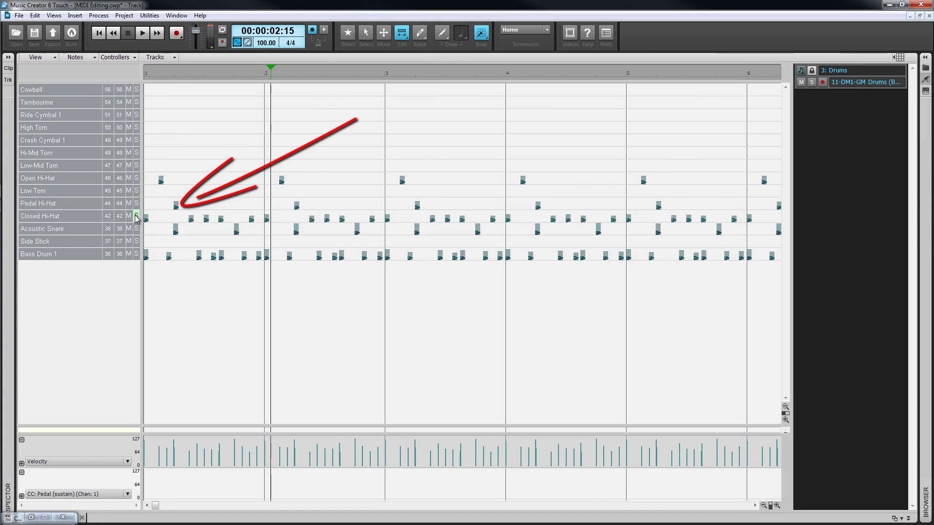
double_click(72, 215)
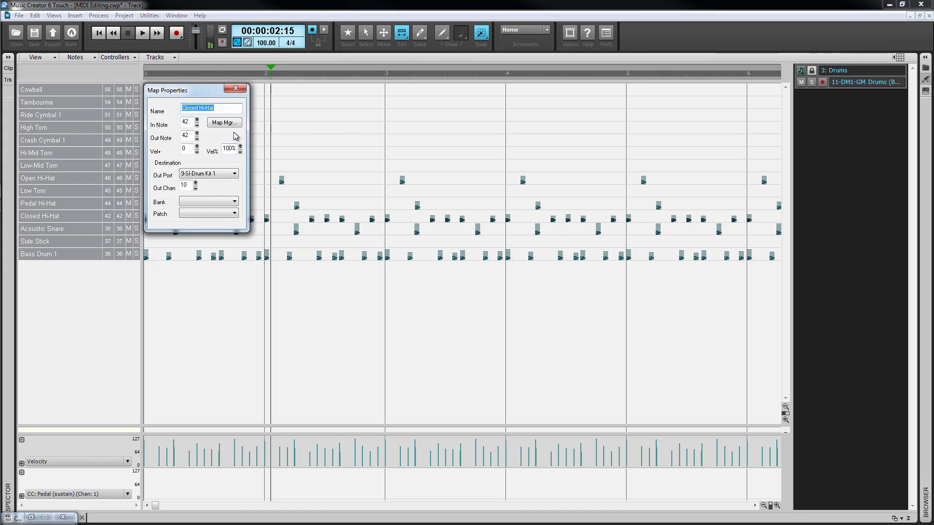
click(235, 165)
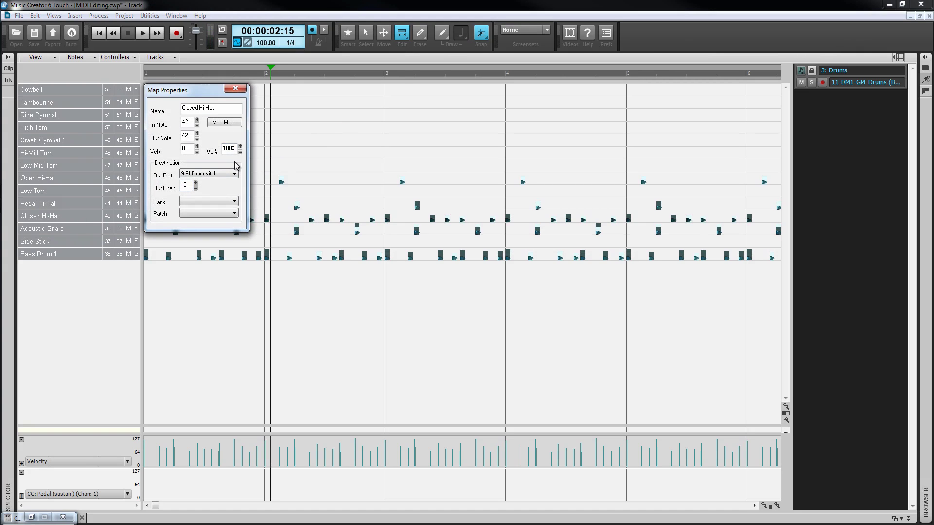
click(239, 91)
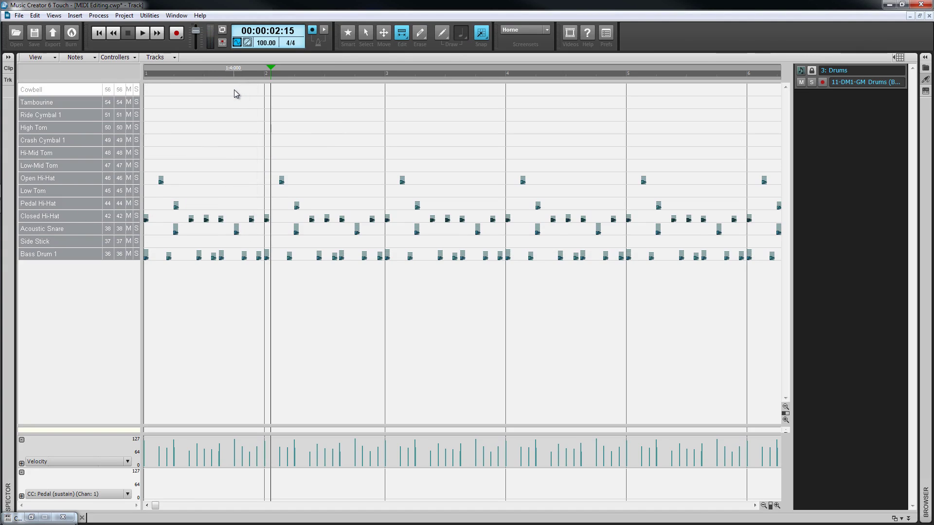
key(F5)
- Add one Hi-Mid Tom note in the drum grid
click(275, 152)
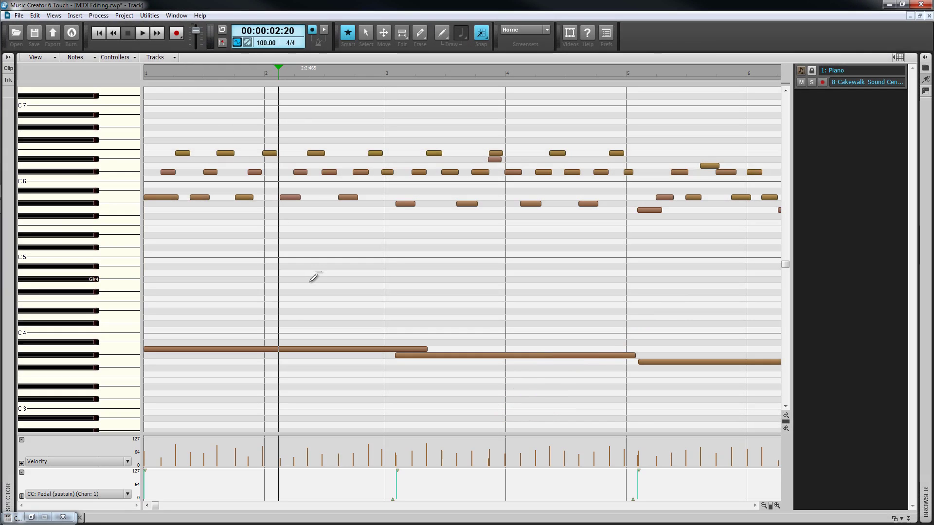
- Toggle the controller pane off and back on, then make the controller lanes taller
click(55, 59)
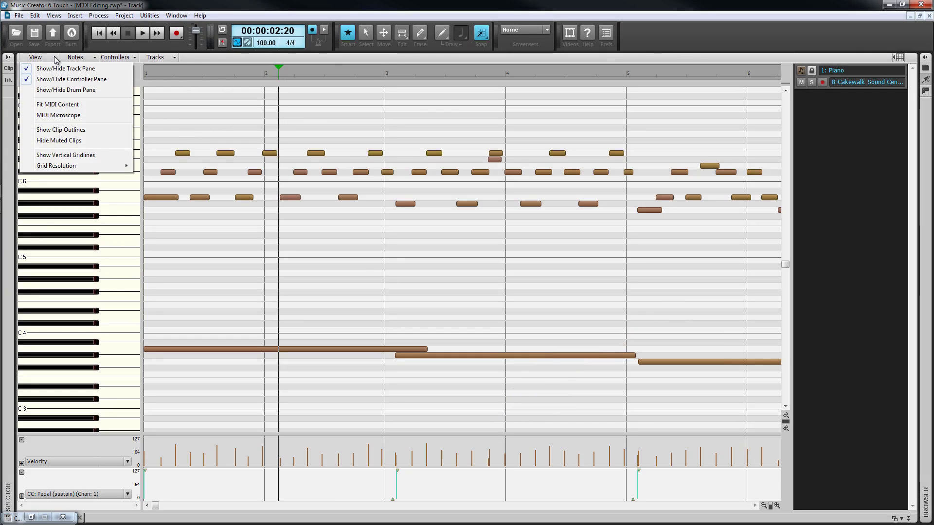
click(62, 81)
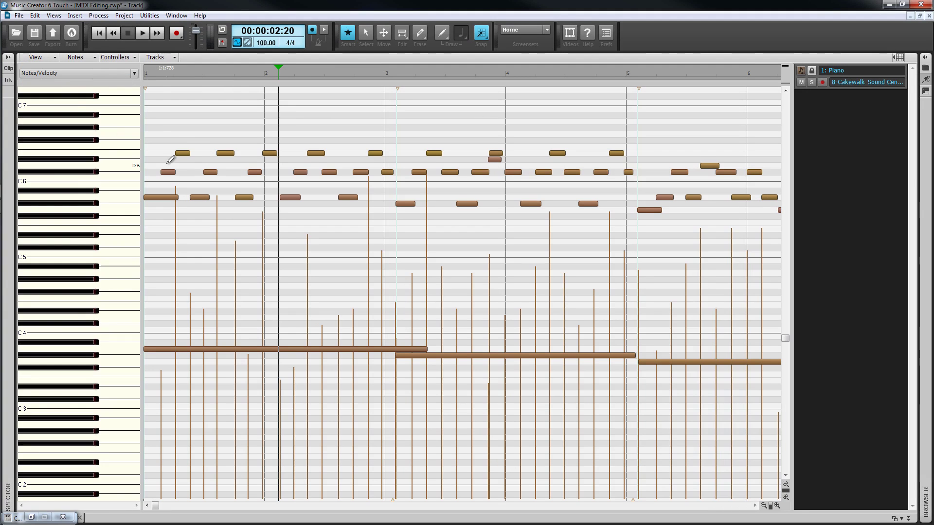
click(55, 59)
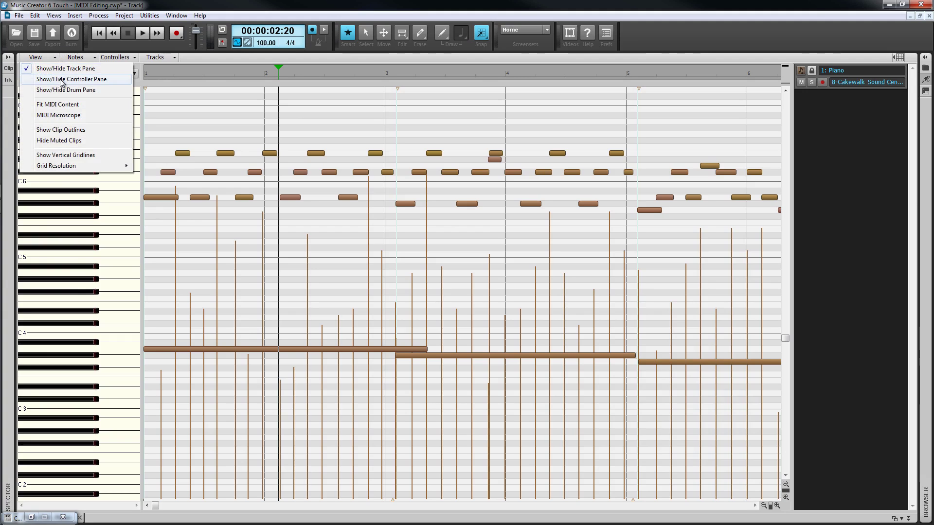
click(60, 79)
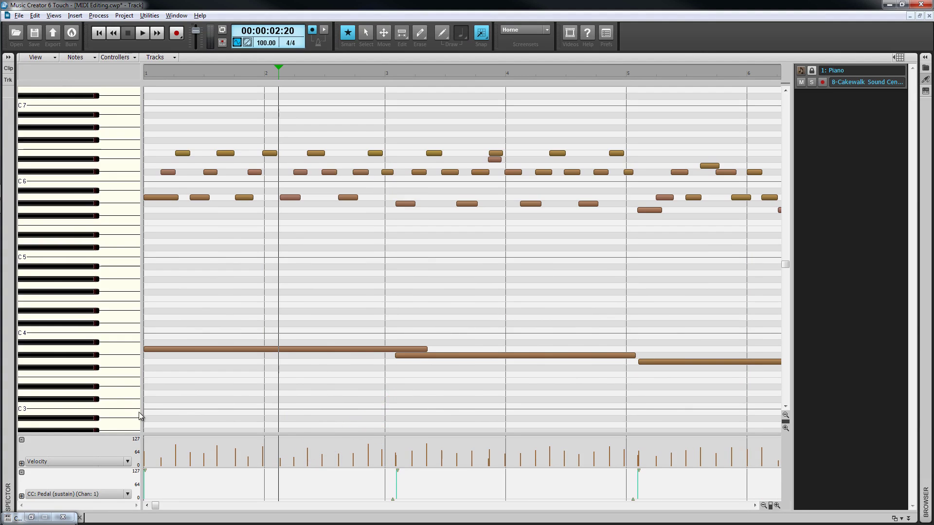
drag(131, 433, 130, 359)
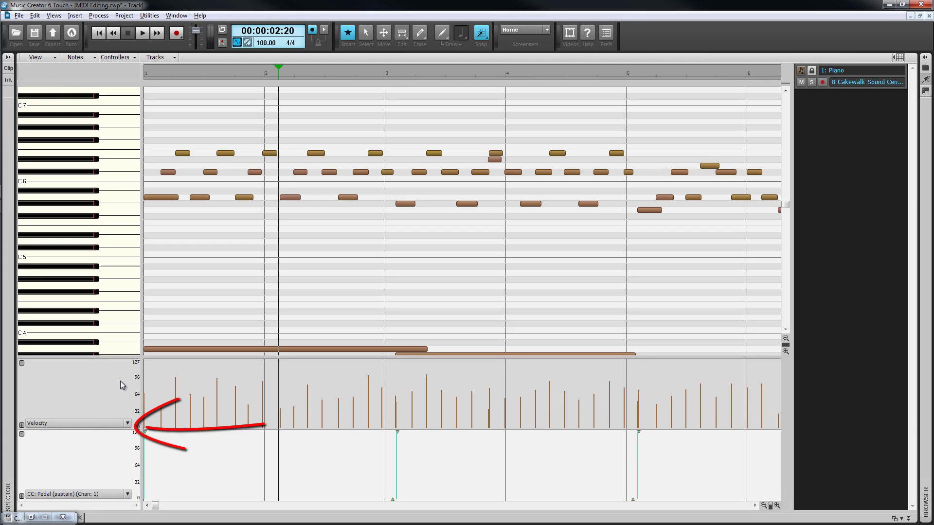
- Change the velocity lane to a Modulation controller on channel 1
click(21, 425)
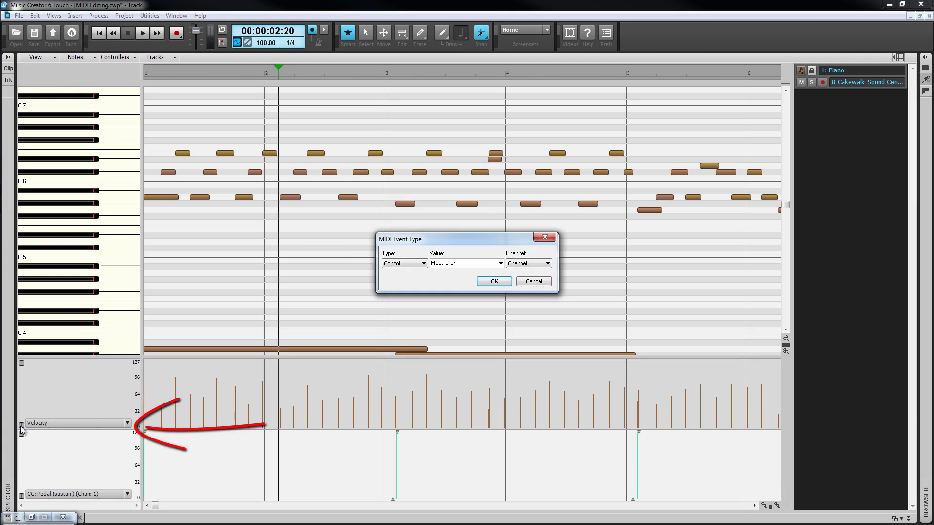
click(533, 281)
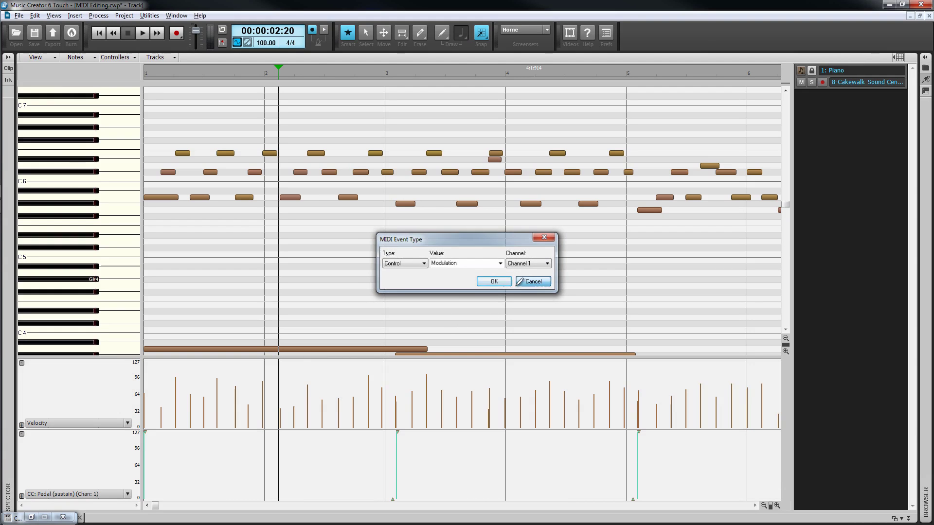
click(127, 423)
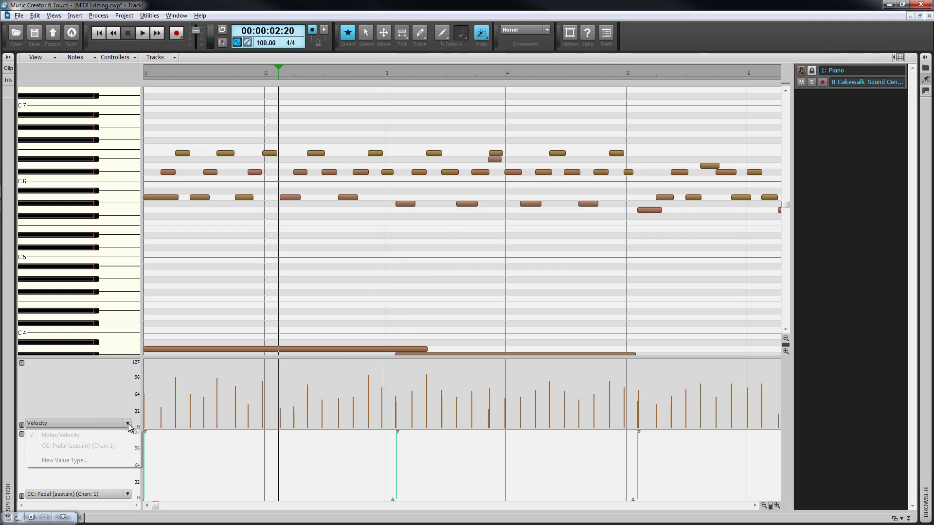
click(77, 460)
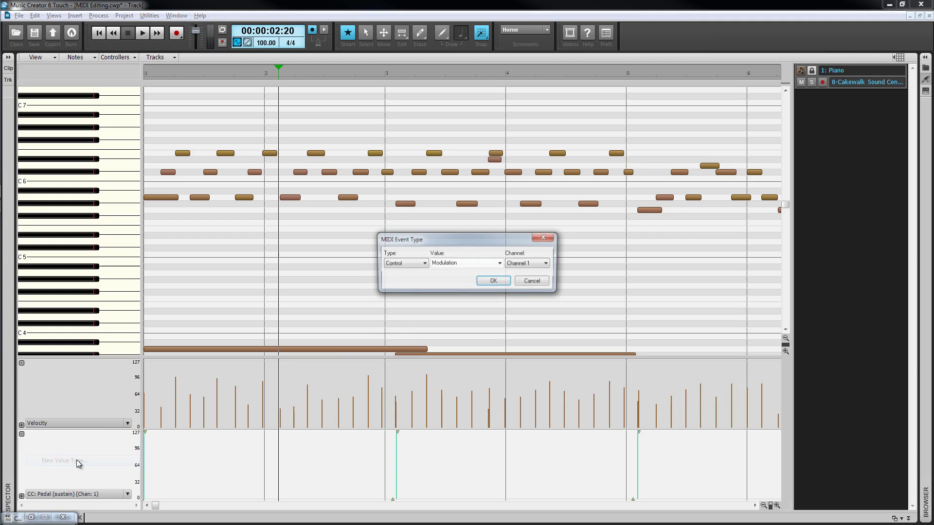
click(494, 282)
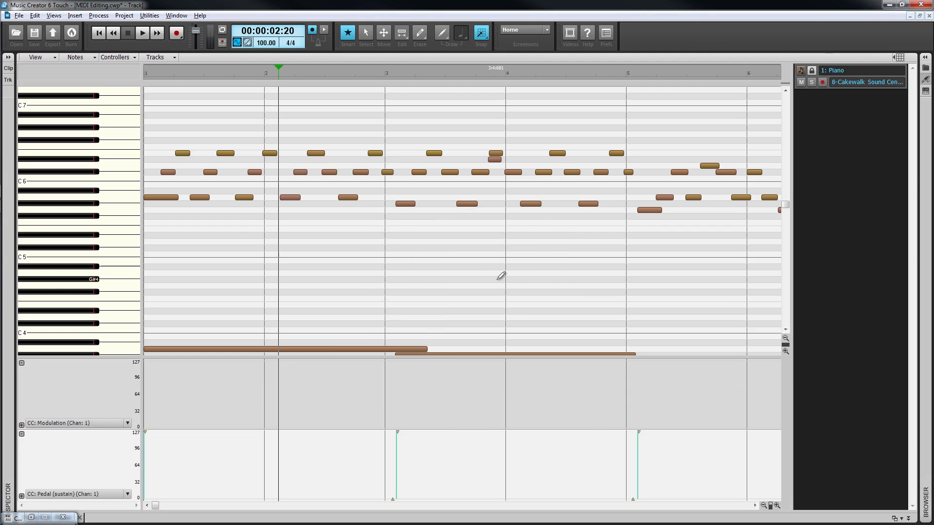
- Add a velocity lane, then draw a bar-2 modulation swell and a rising ramp across bars 3–5
click(22, 425)
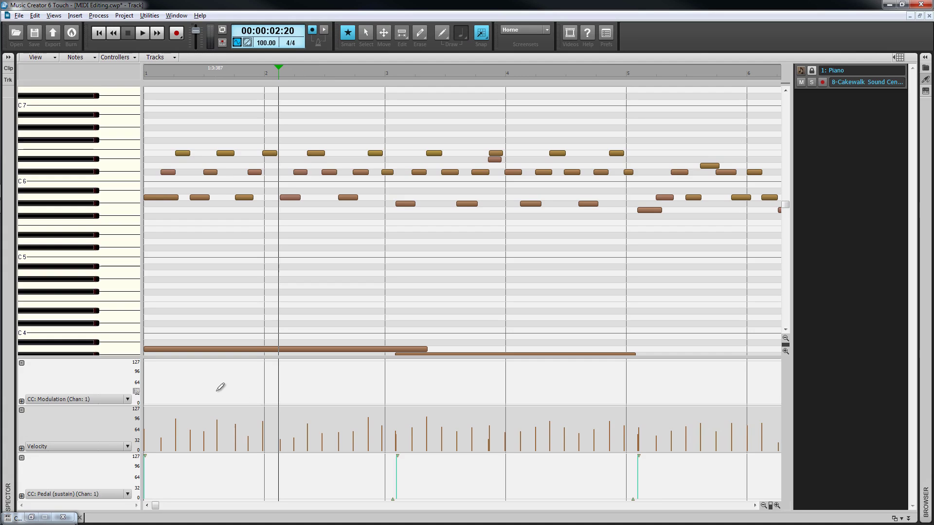
mouse_move(210, 392)
mouse_down()
mouse_move(240, 371)
mouse_move(344, 398)
mouse_up()
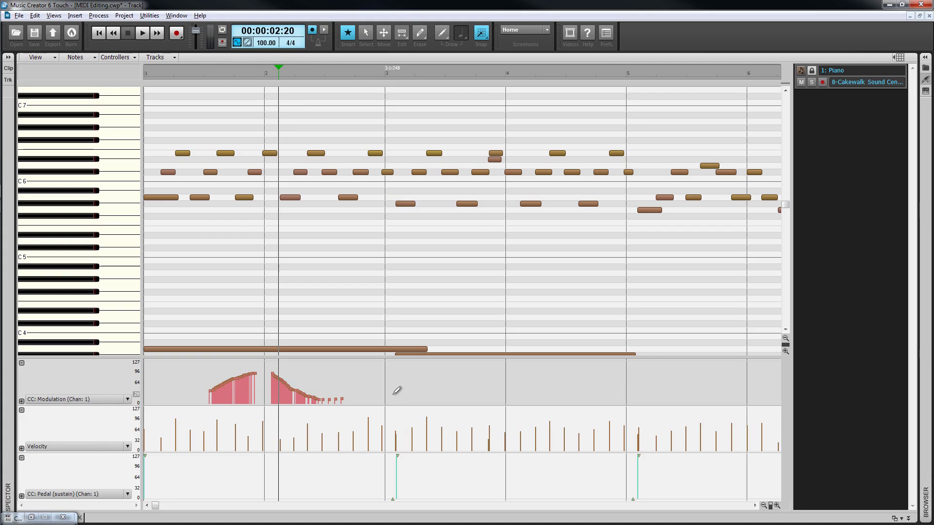
drag(389, 397, 680, 362)
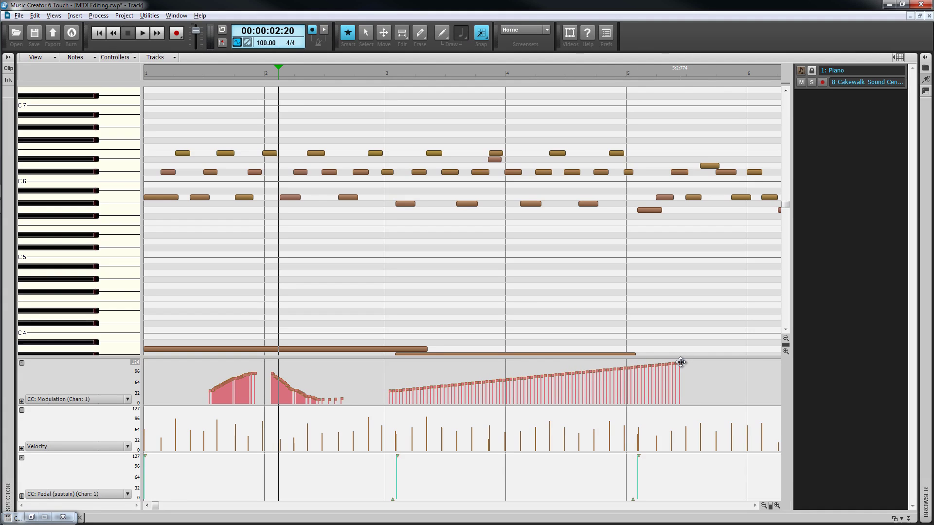
mouse_move(680, 362)
mouse_move(681, 362)
mouse_down()
mouse_move(703, 396)
mouse_move(709, 378)
mouse_up()
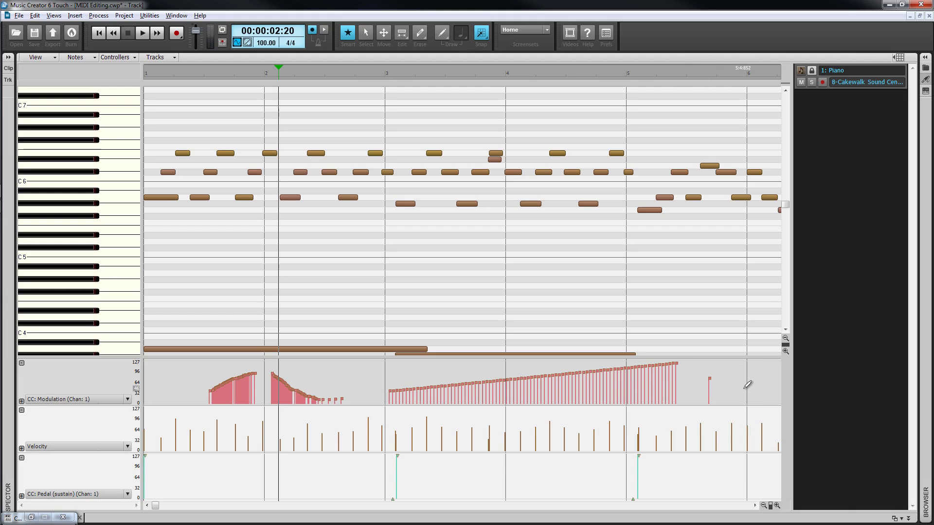